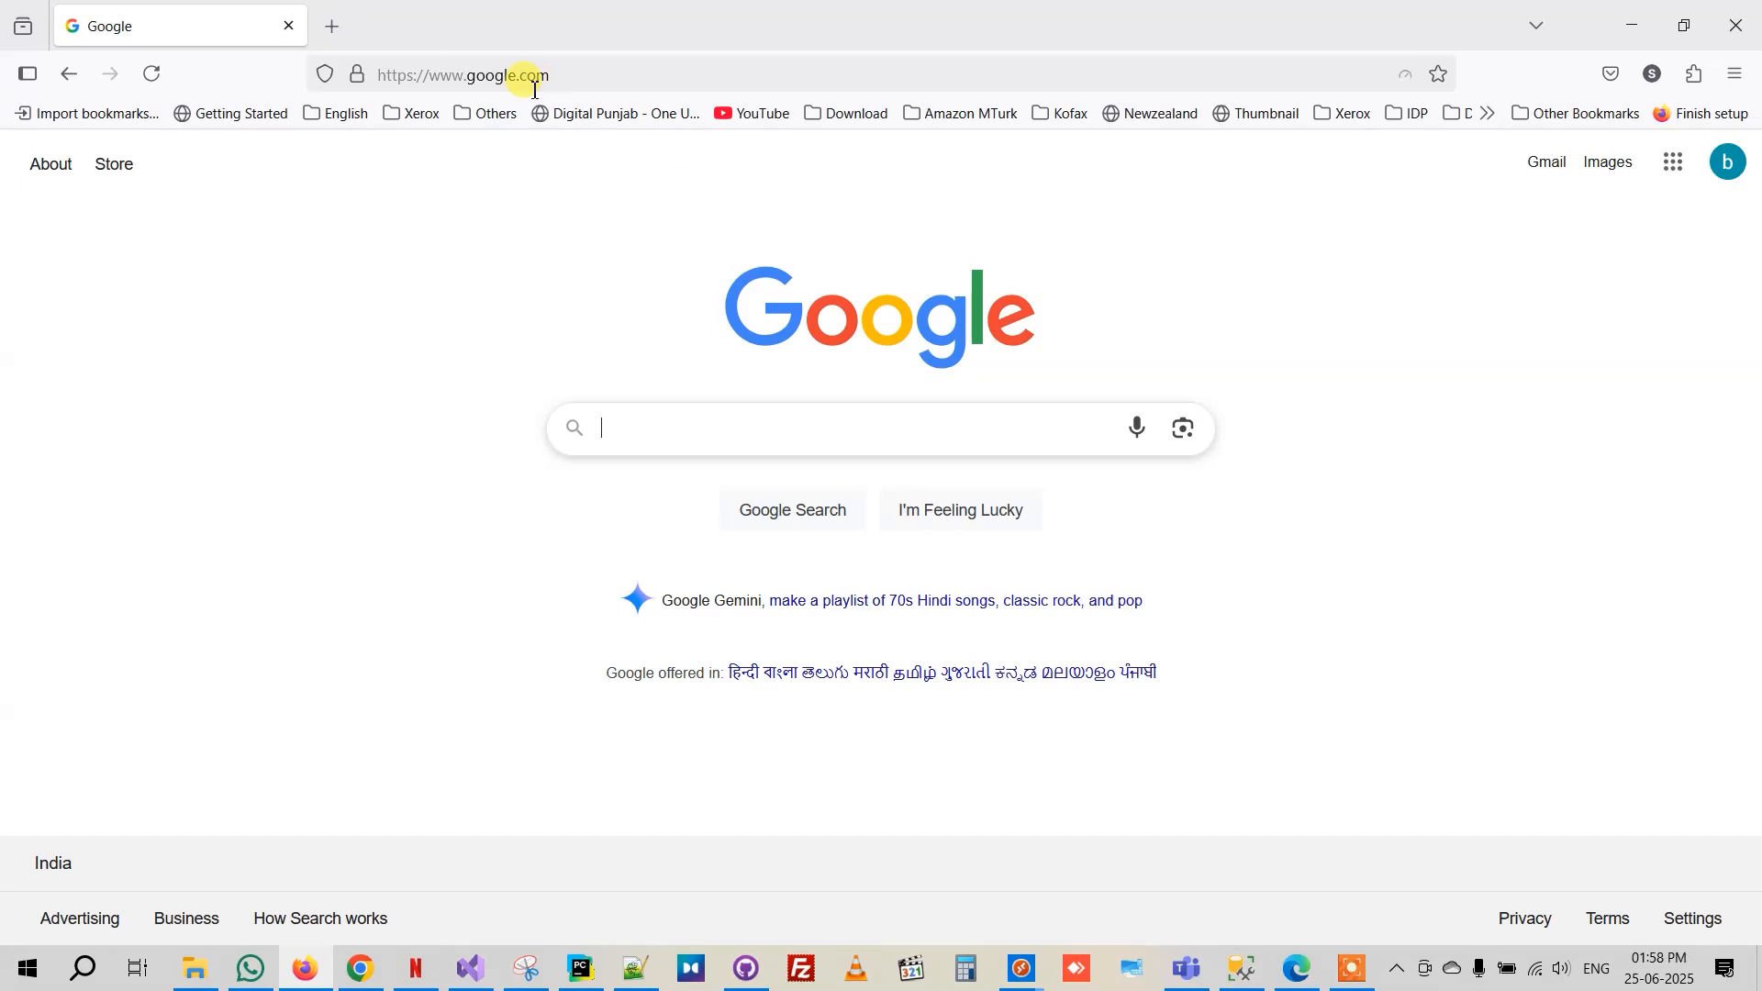
# Open metamask.io in a new browser tab.
pyautogui.click(332, 26)
pyautogui.click(418, 79)
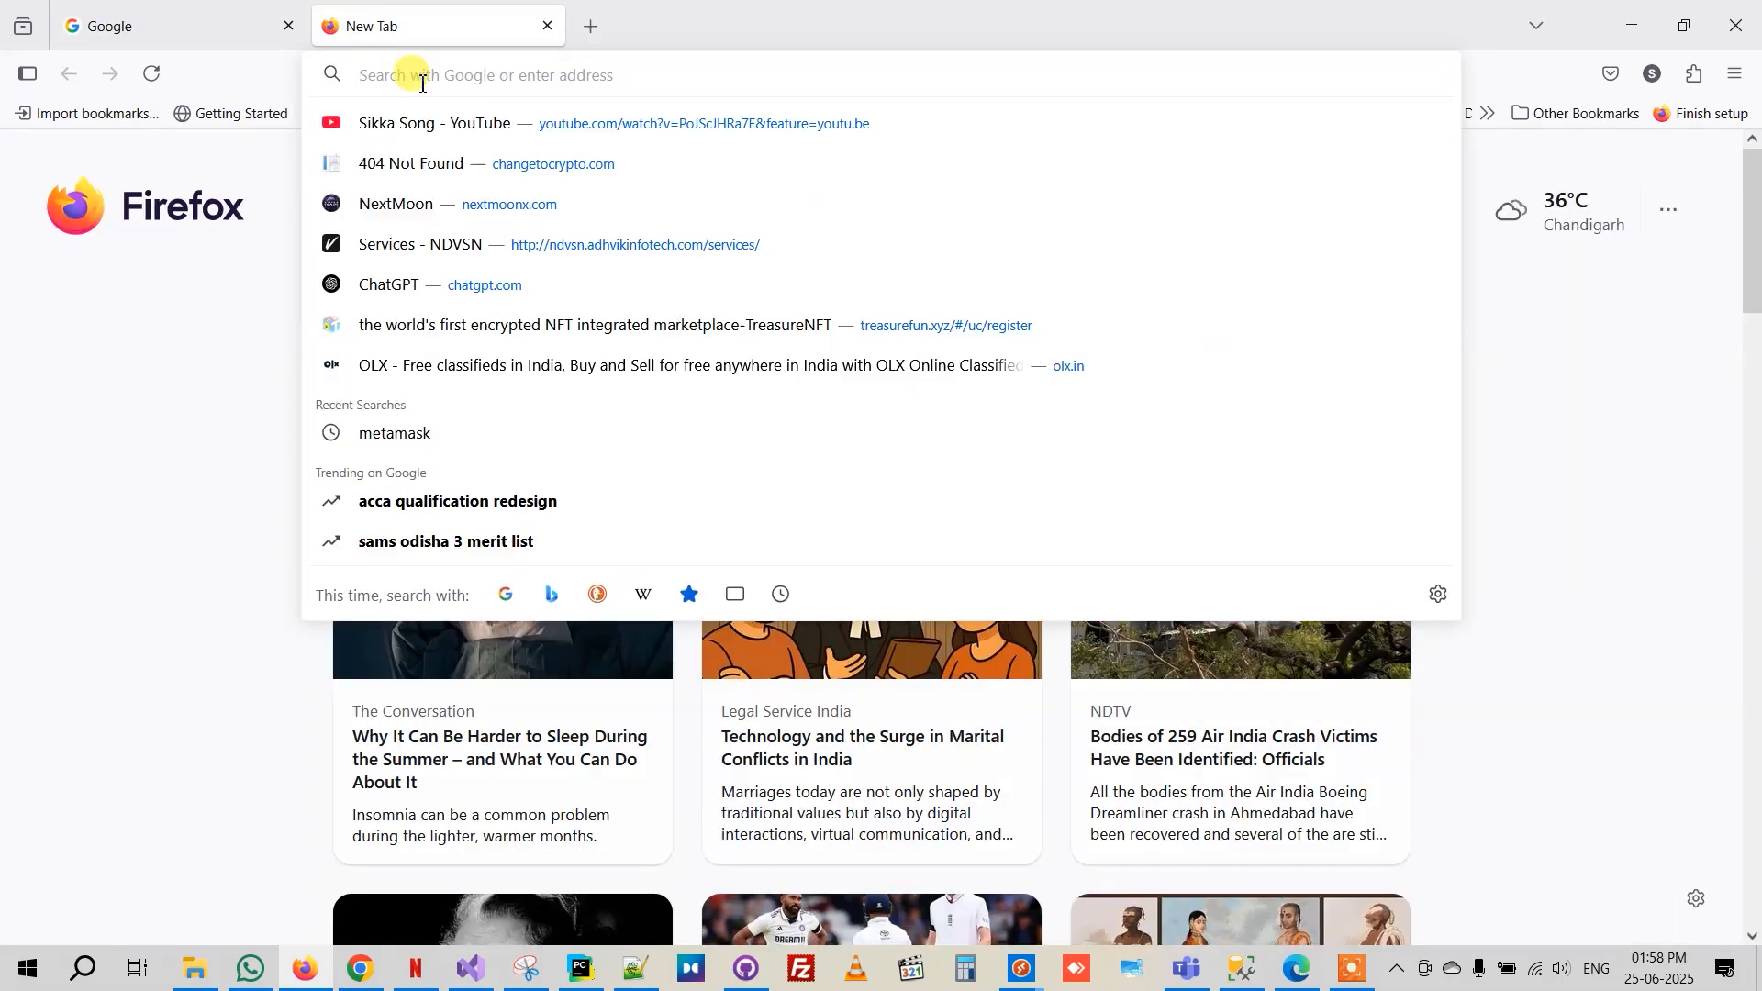
pyautogui.write('metamask')
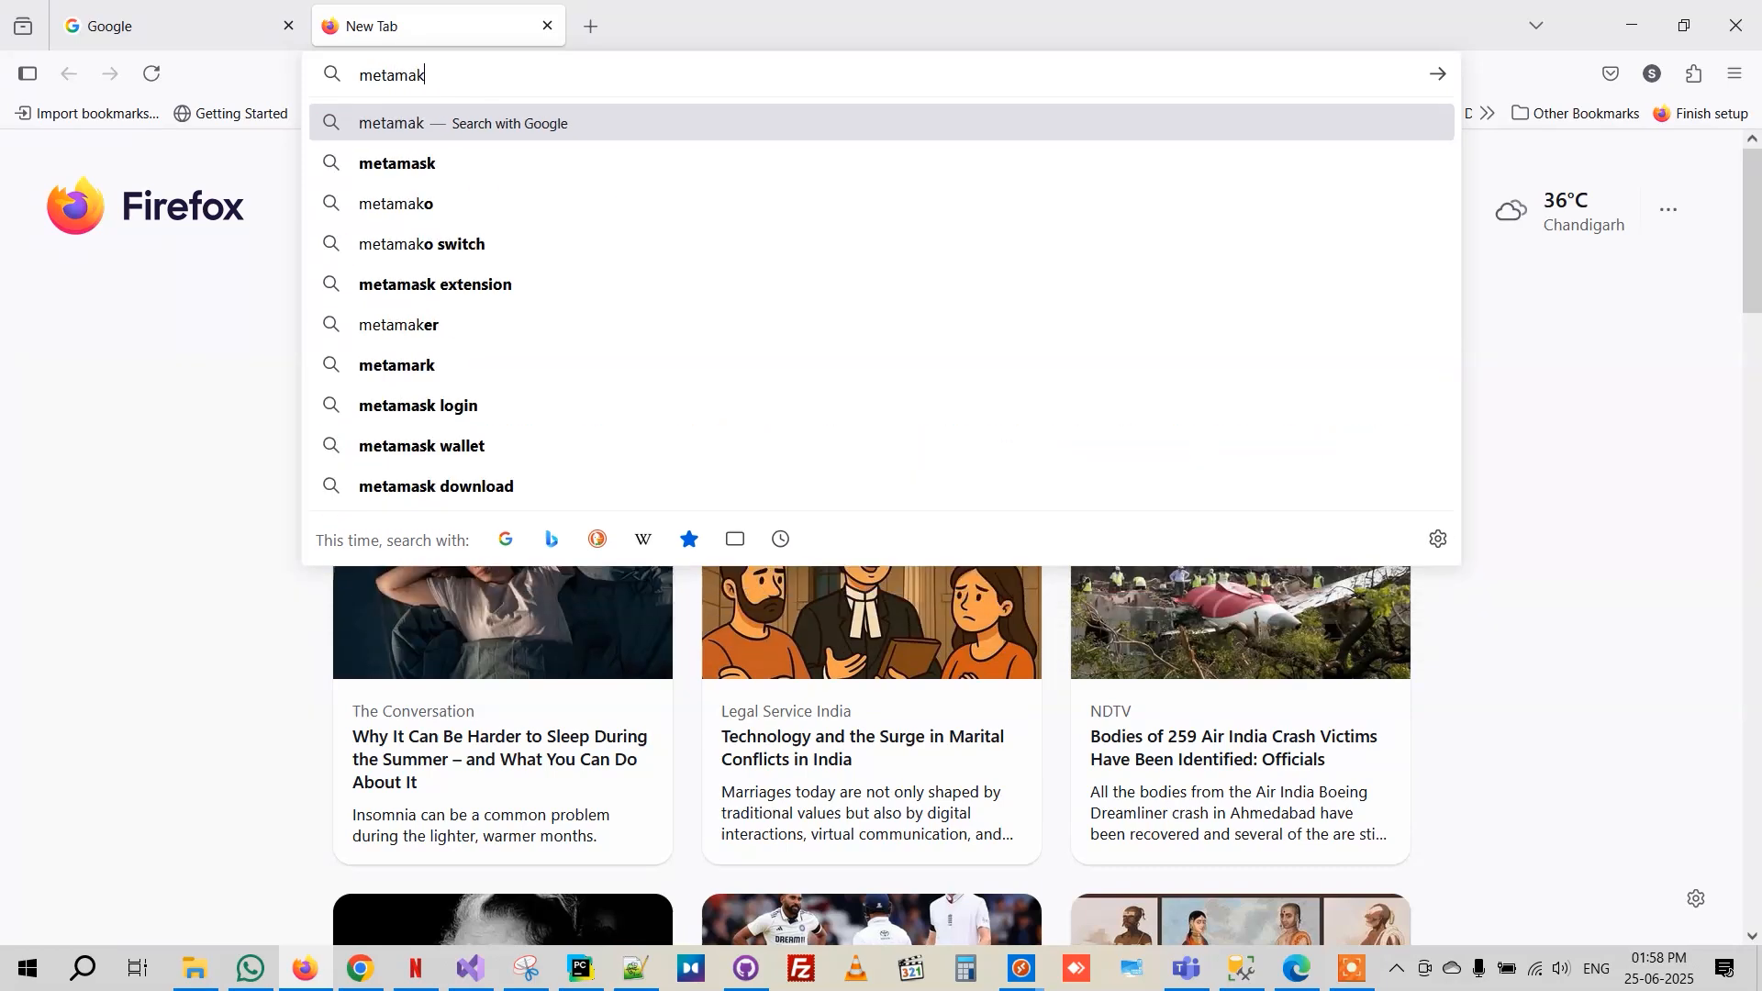
pyautogui.write('.io')
pyautogui.press('Return')
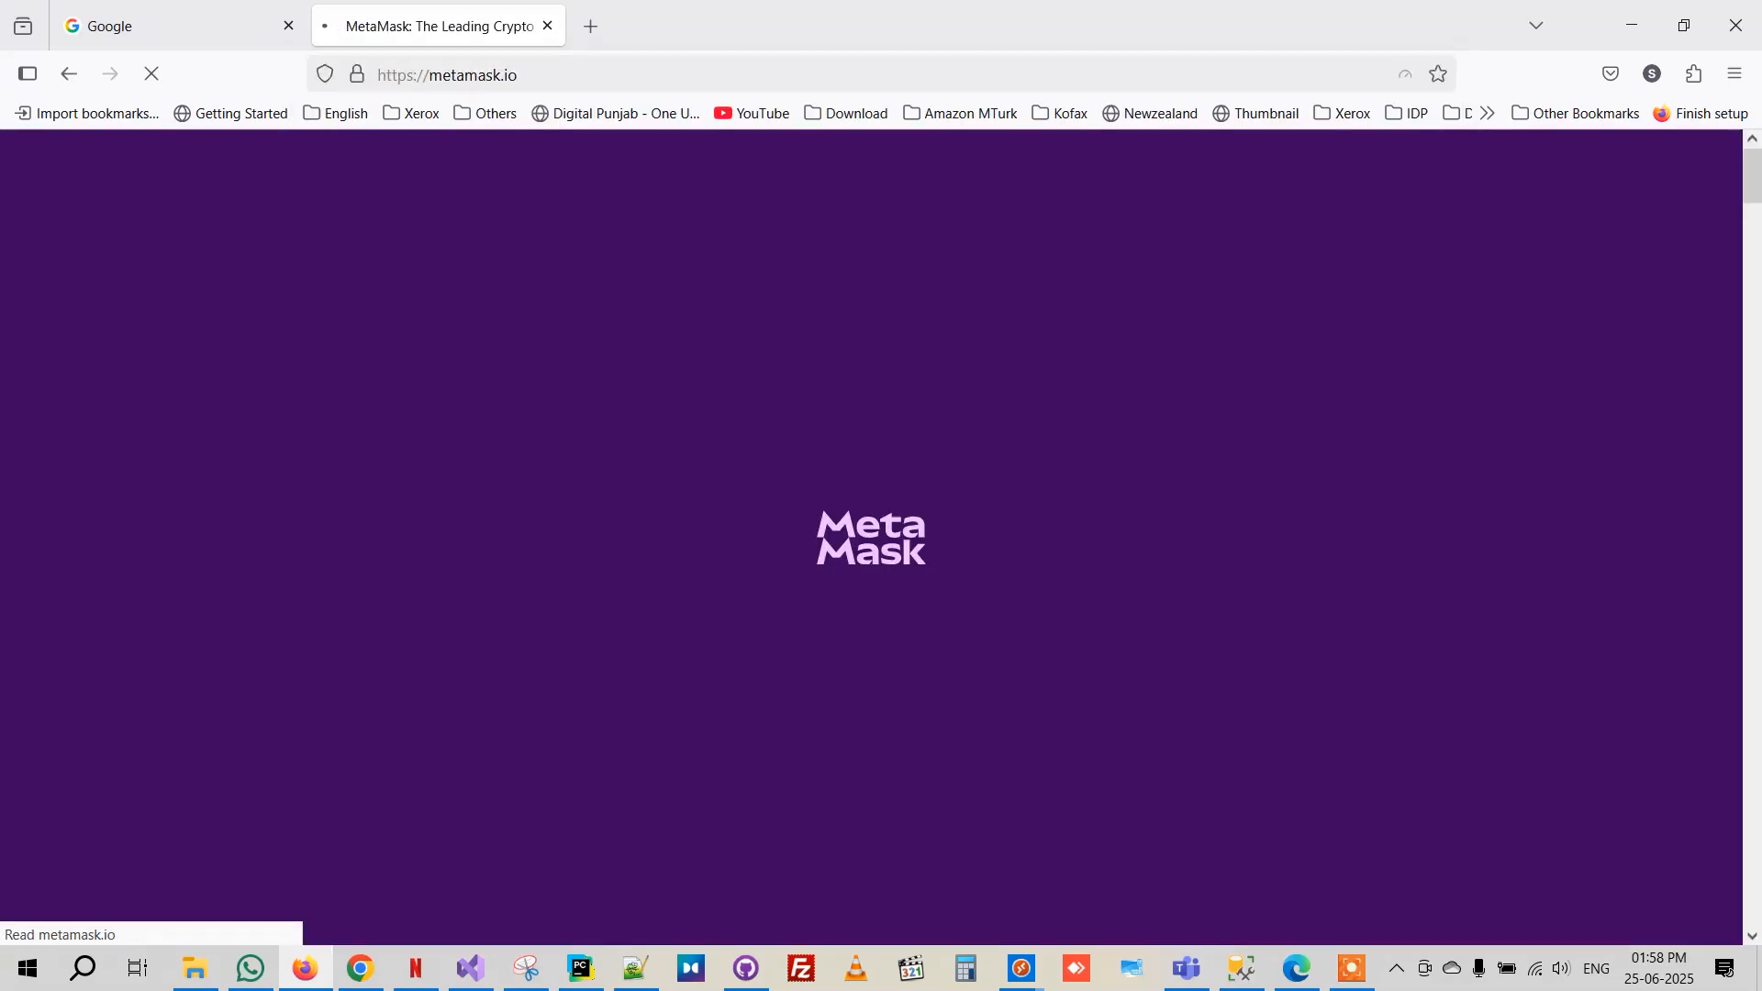
# Search Google for metamask from the original tab, open the official metamask.io result, and close the extra MetaMask tab.
pyautogui.click(248, 11)
pyautogui.click(660, 426)
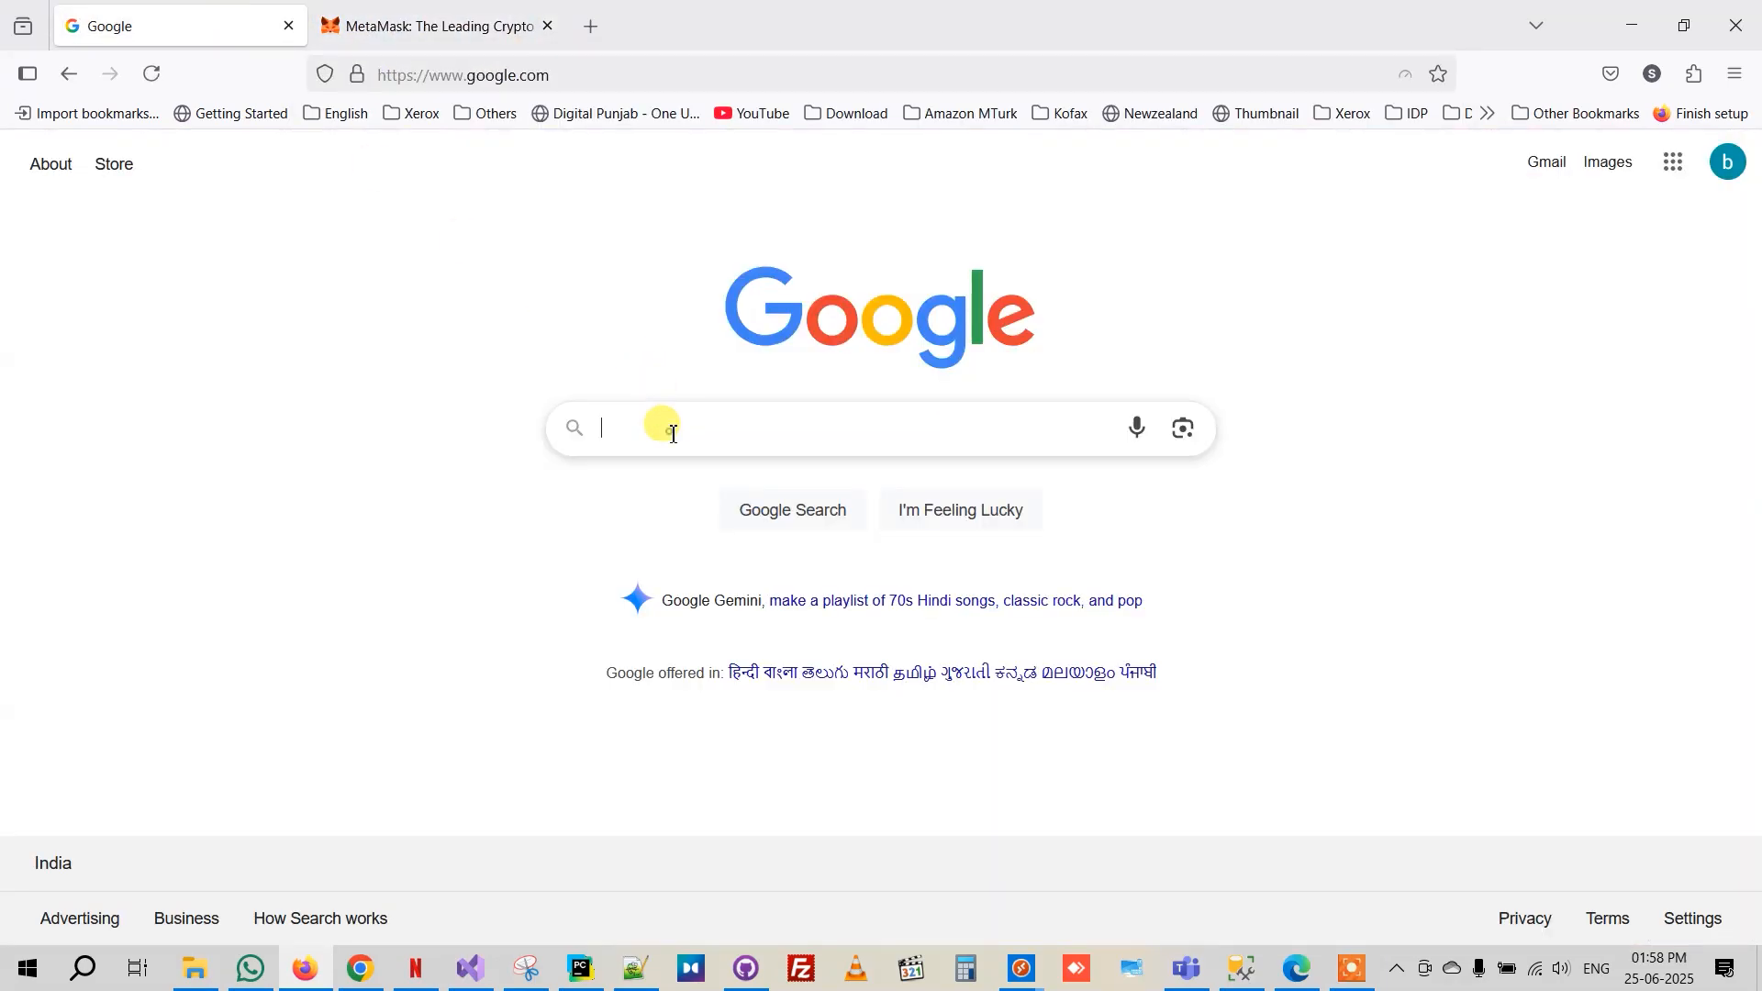
pyautogui.write('metamask')
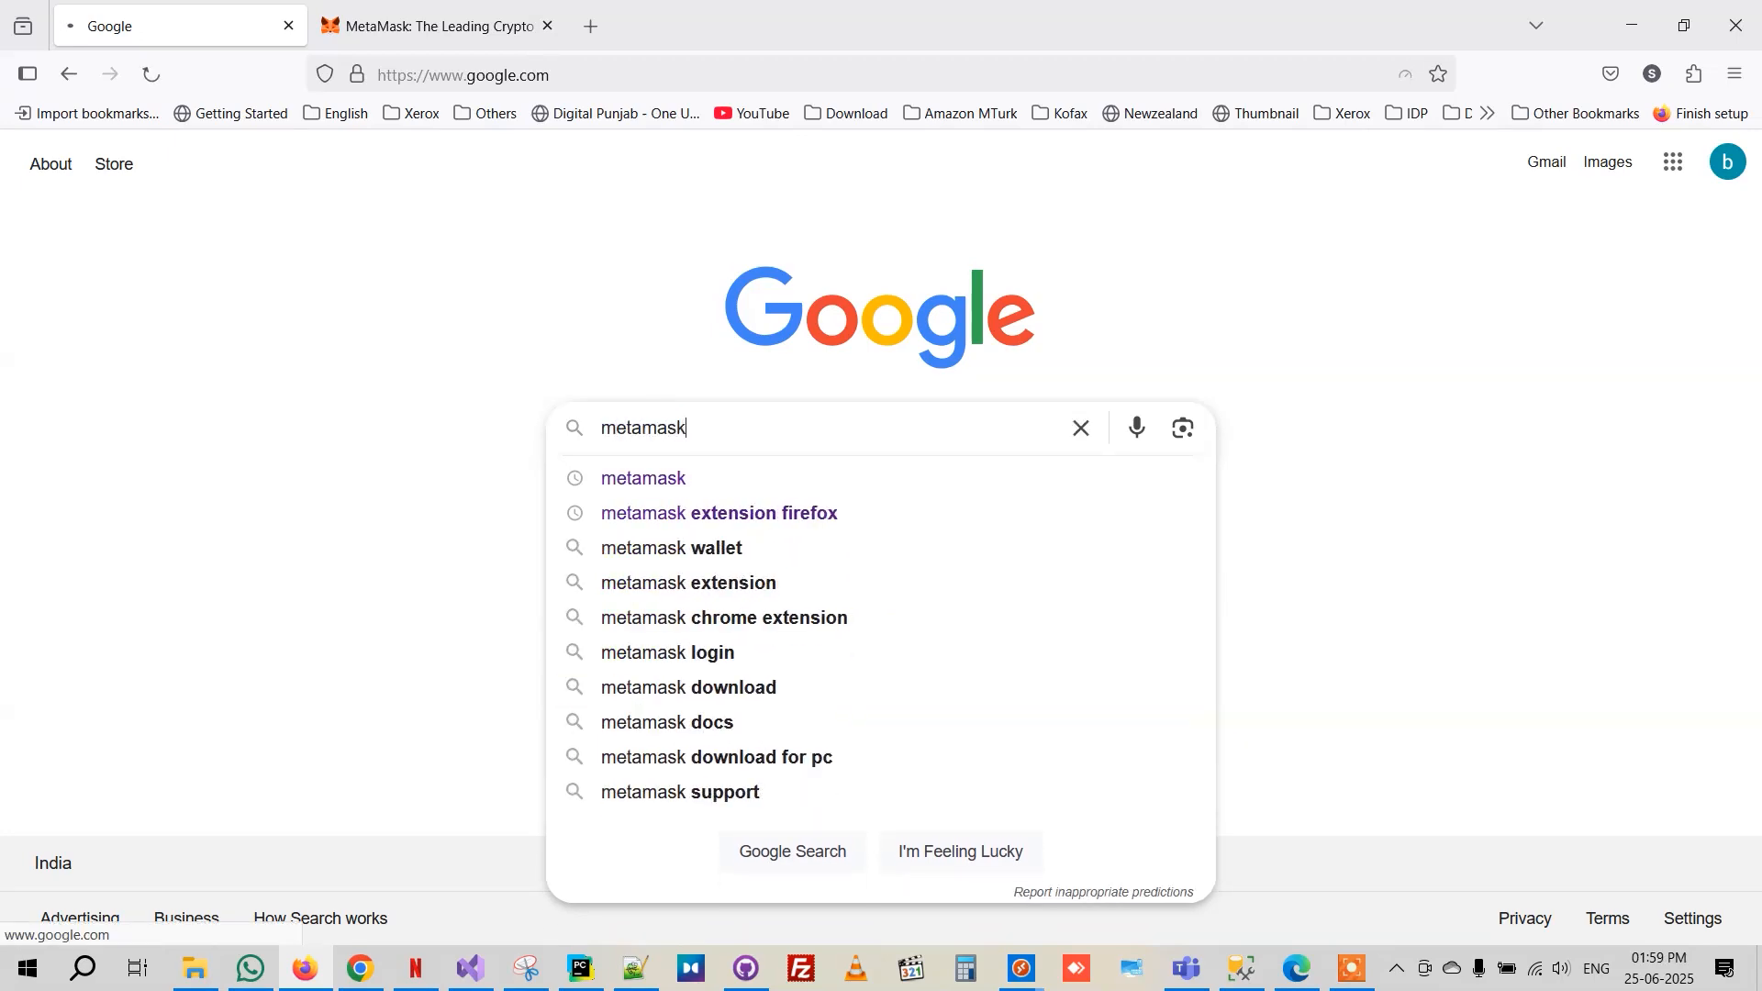
pyautogui.press('Return')
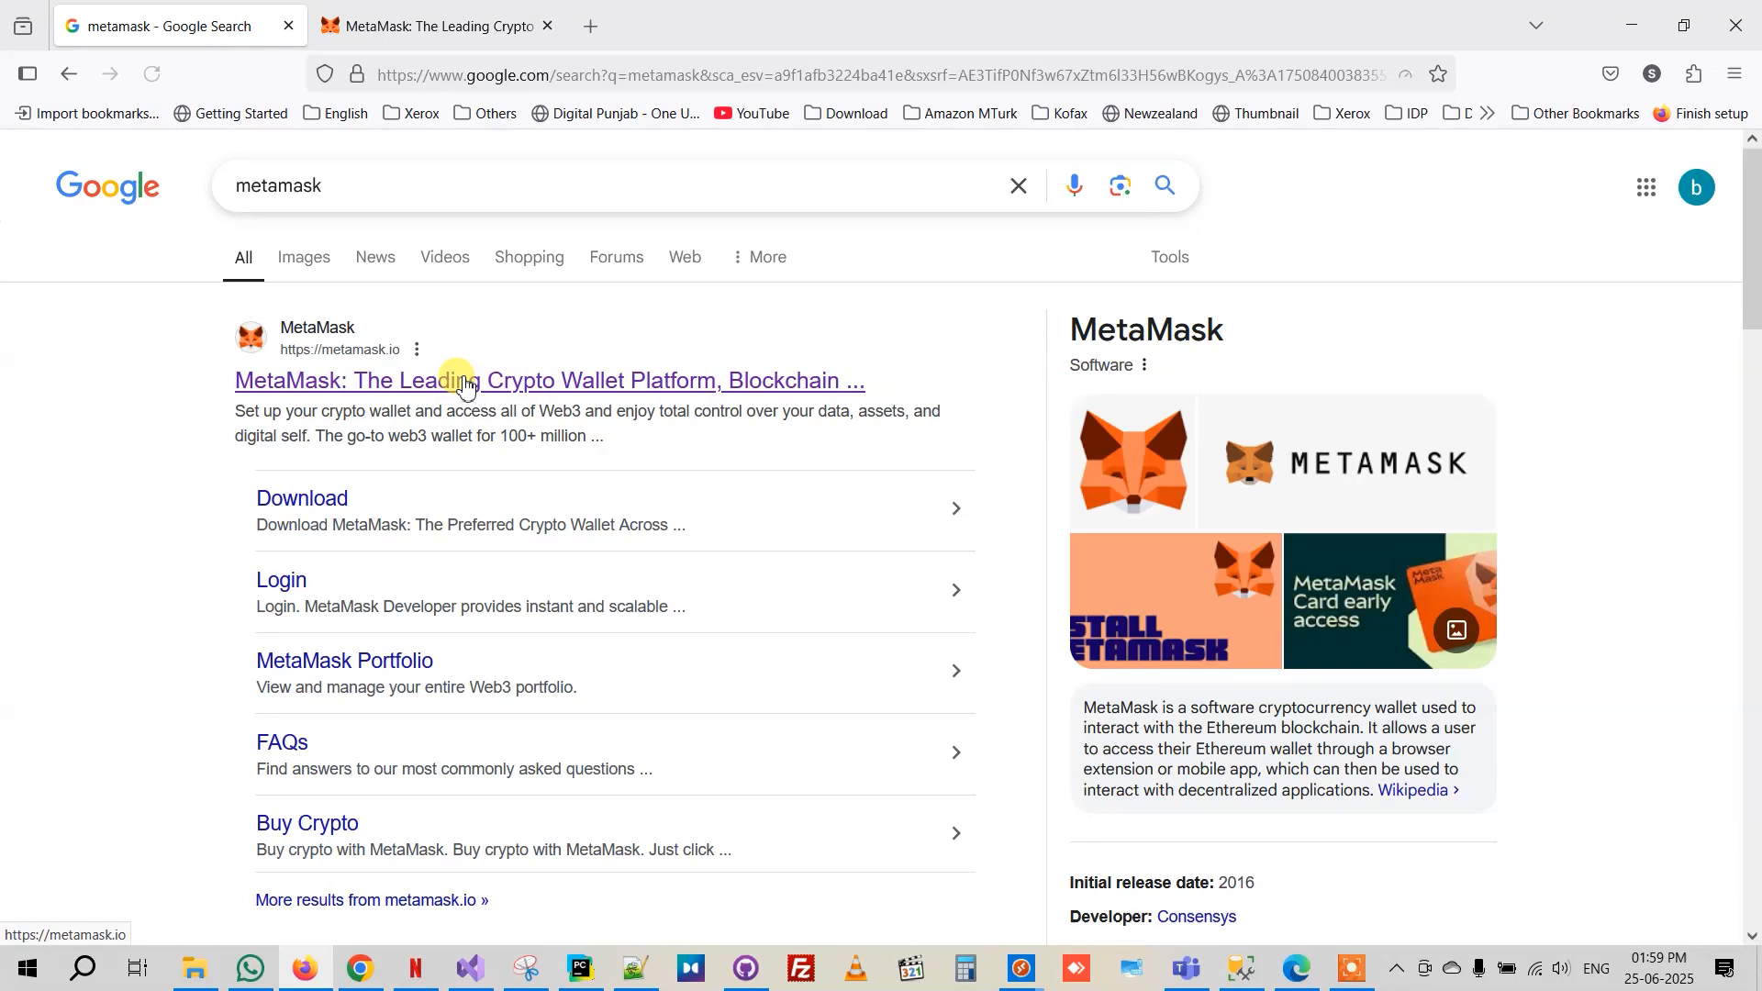
pyautogui.click(454, 380)
pyautogui.middleClick(432, 31)
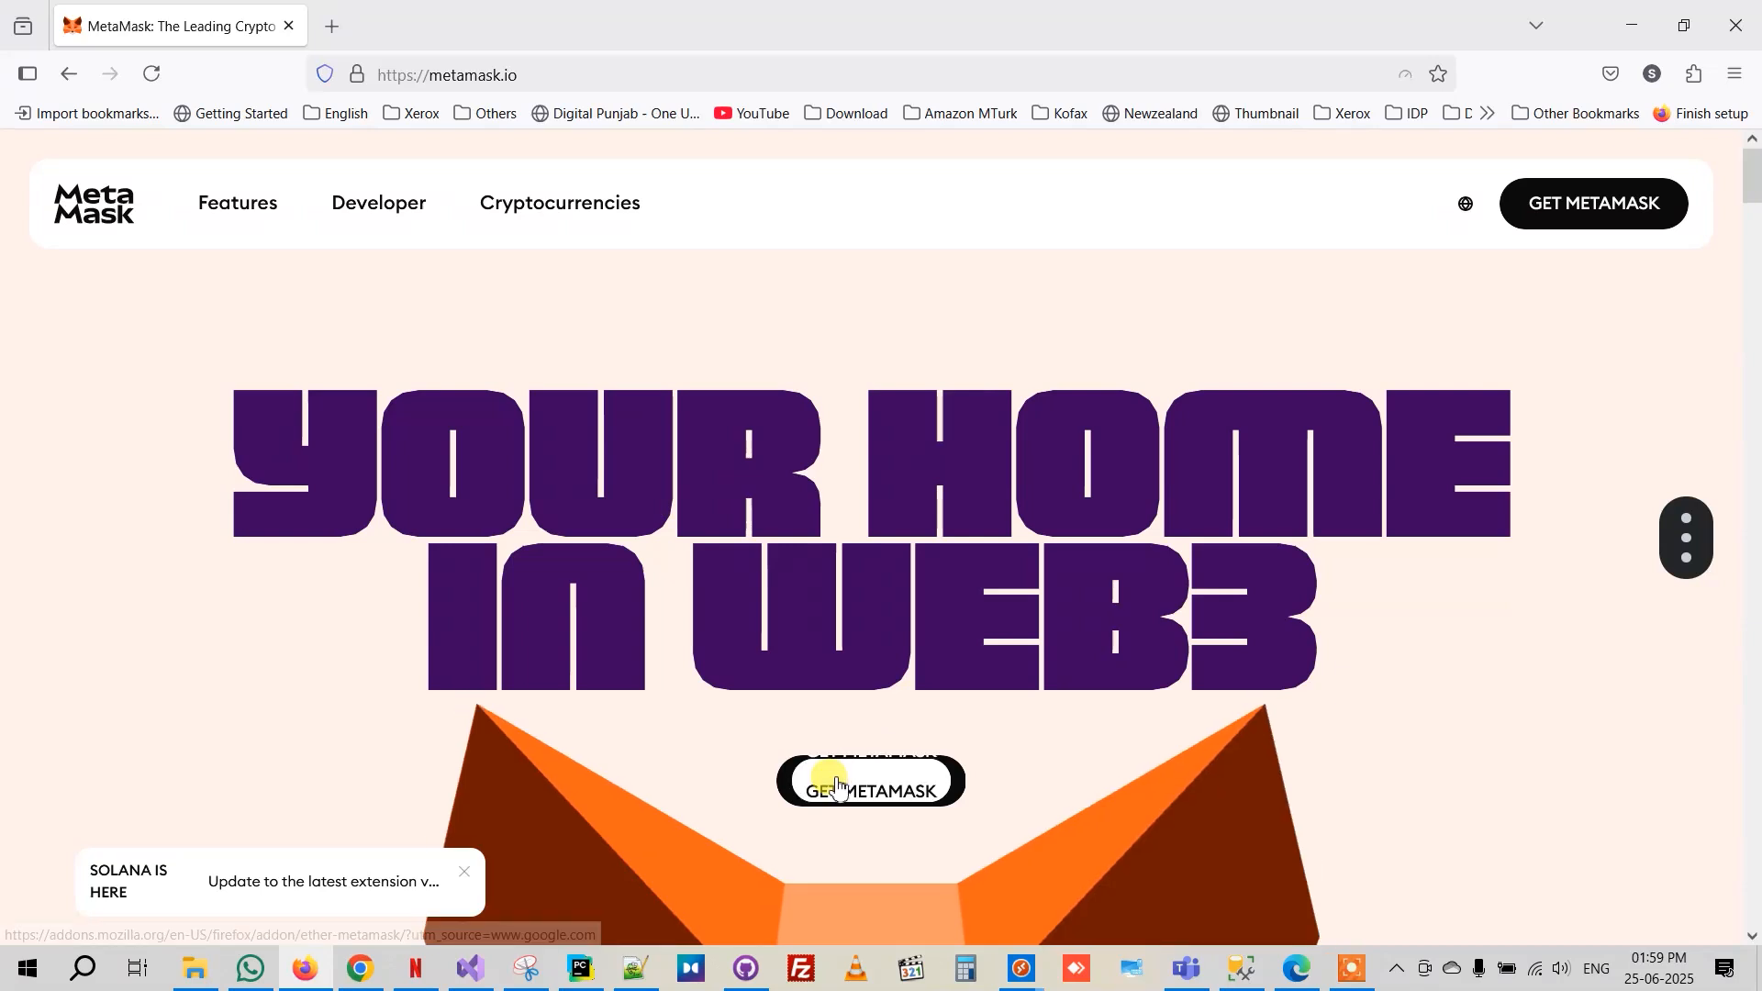
# Get the MetaMask – Crypto Wallet add-on from the MetaMask site and install it in Firefox, allowing it to run in private windows.
pyautogui.click(901, 795)
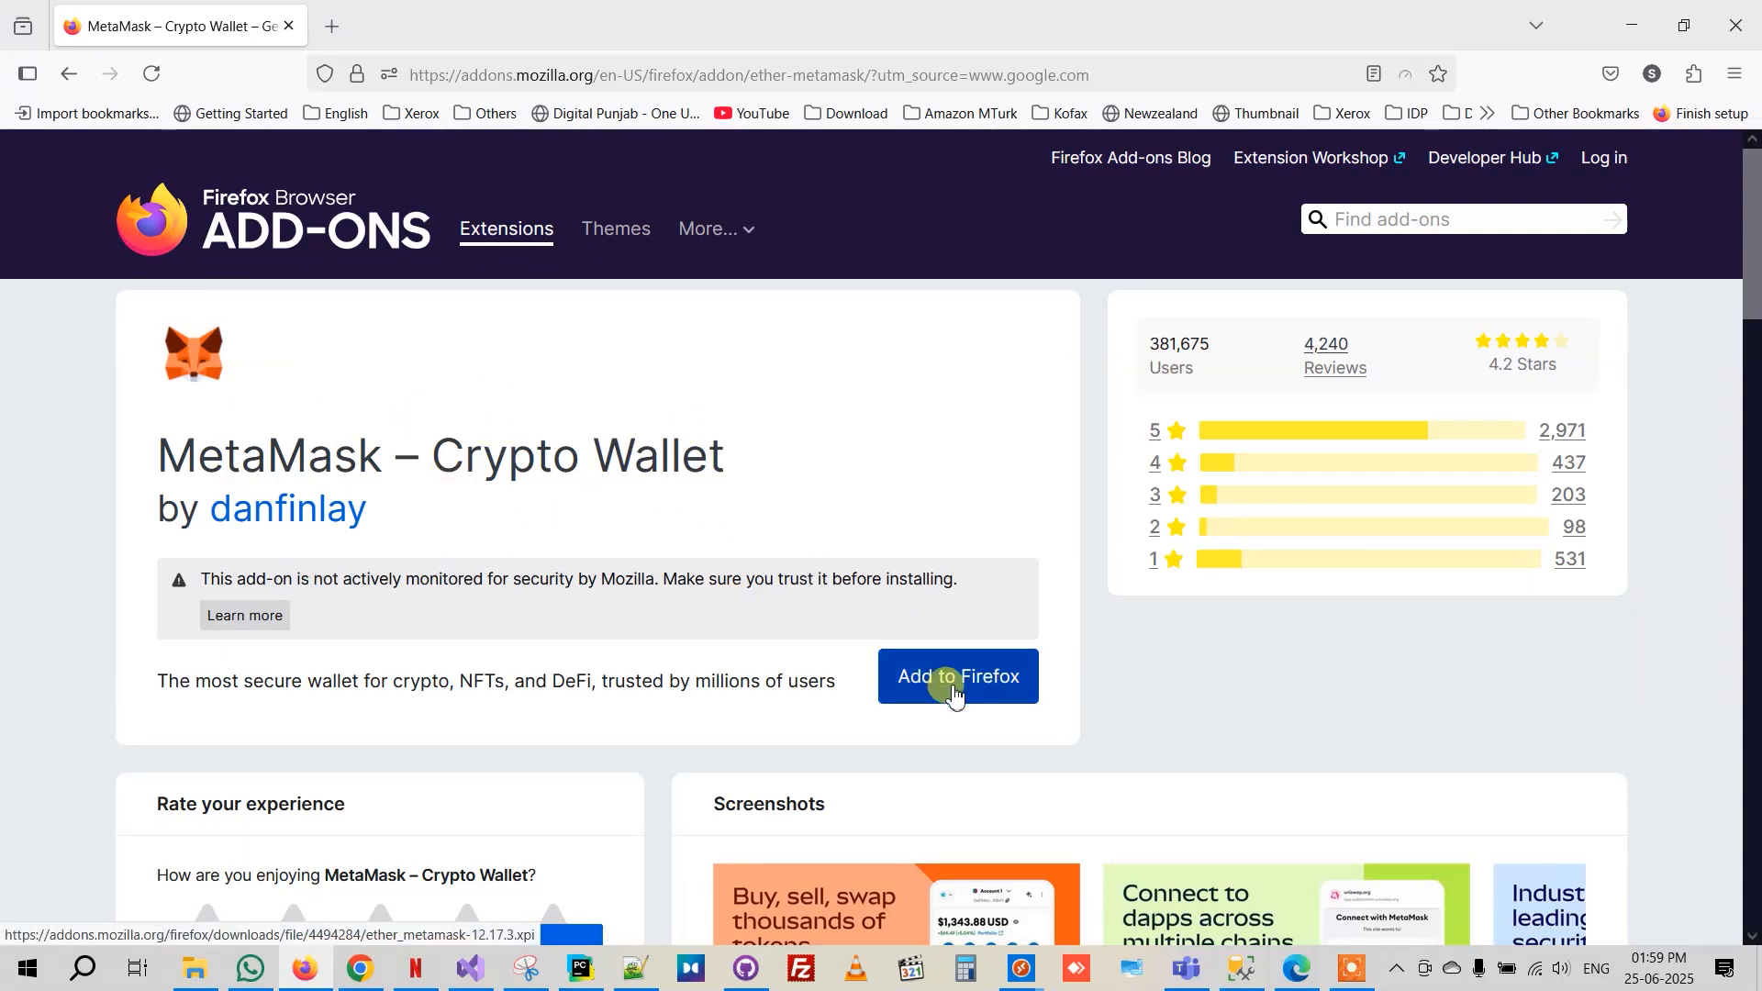
pyautogui.click(954, 679)
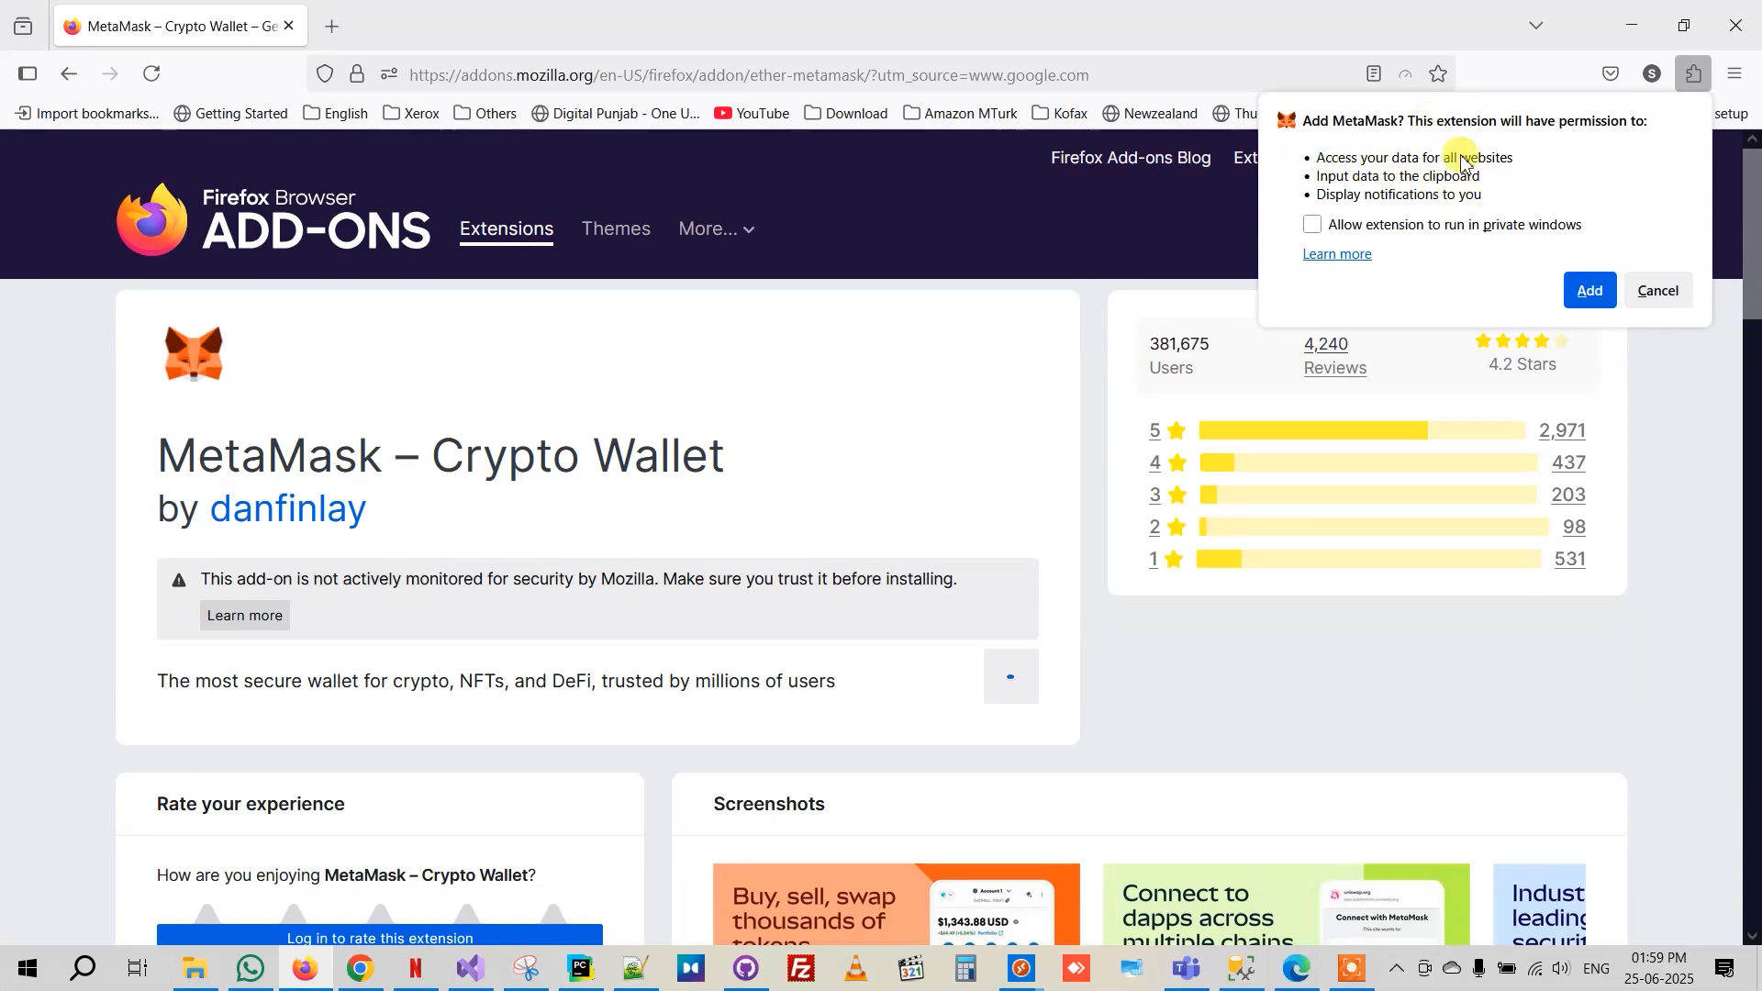
pyautogui.click(1313, 226)
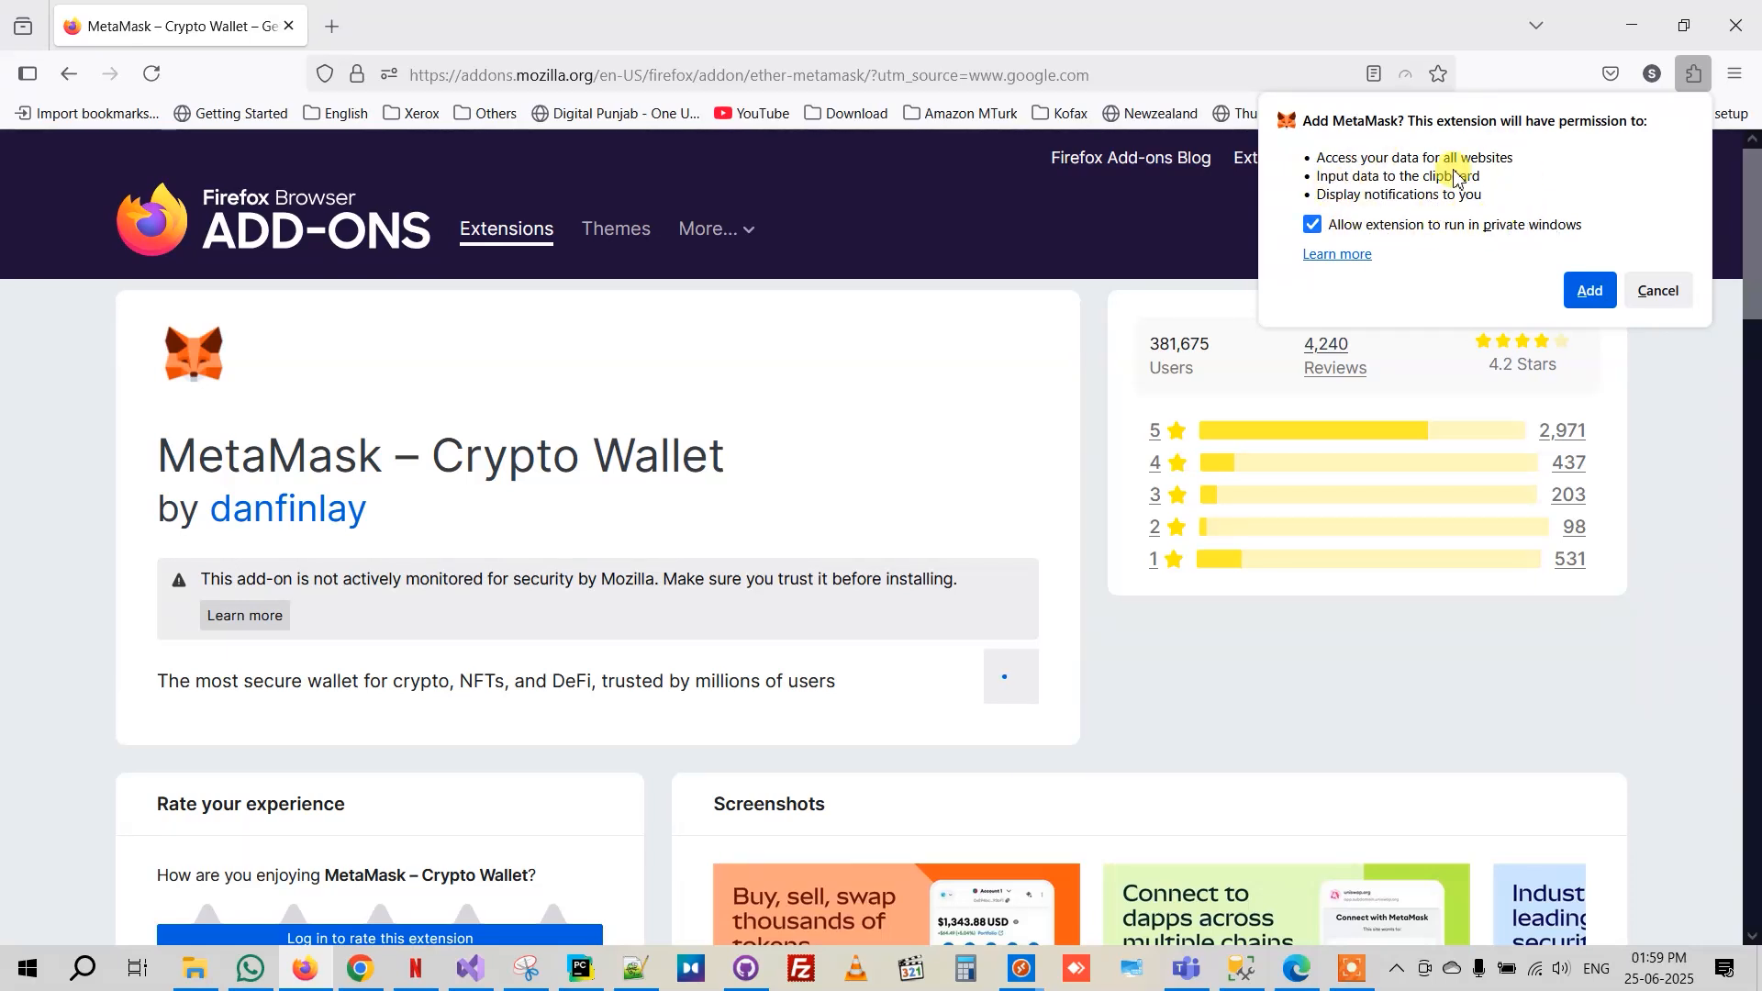
pyautogui.click(1584, 291)
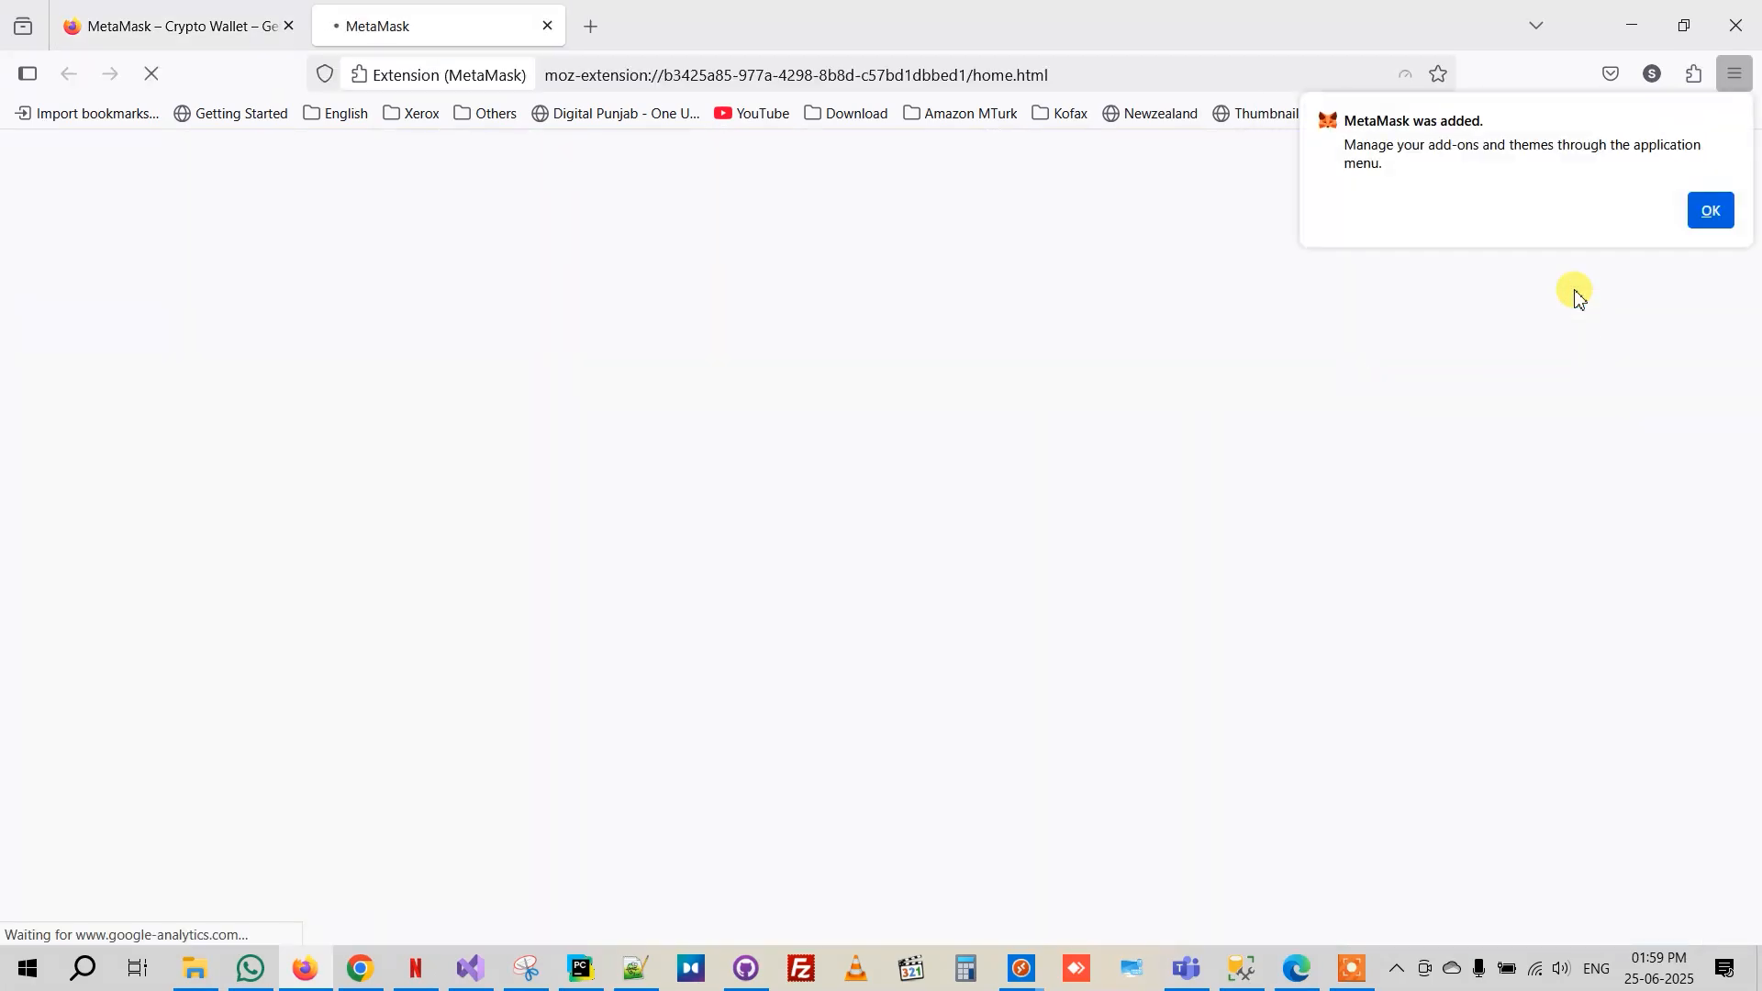
pyautogui.click(1705, 211)
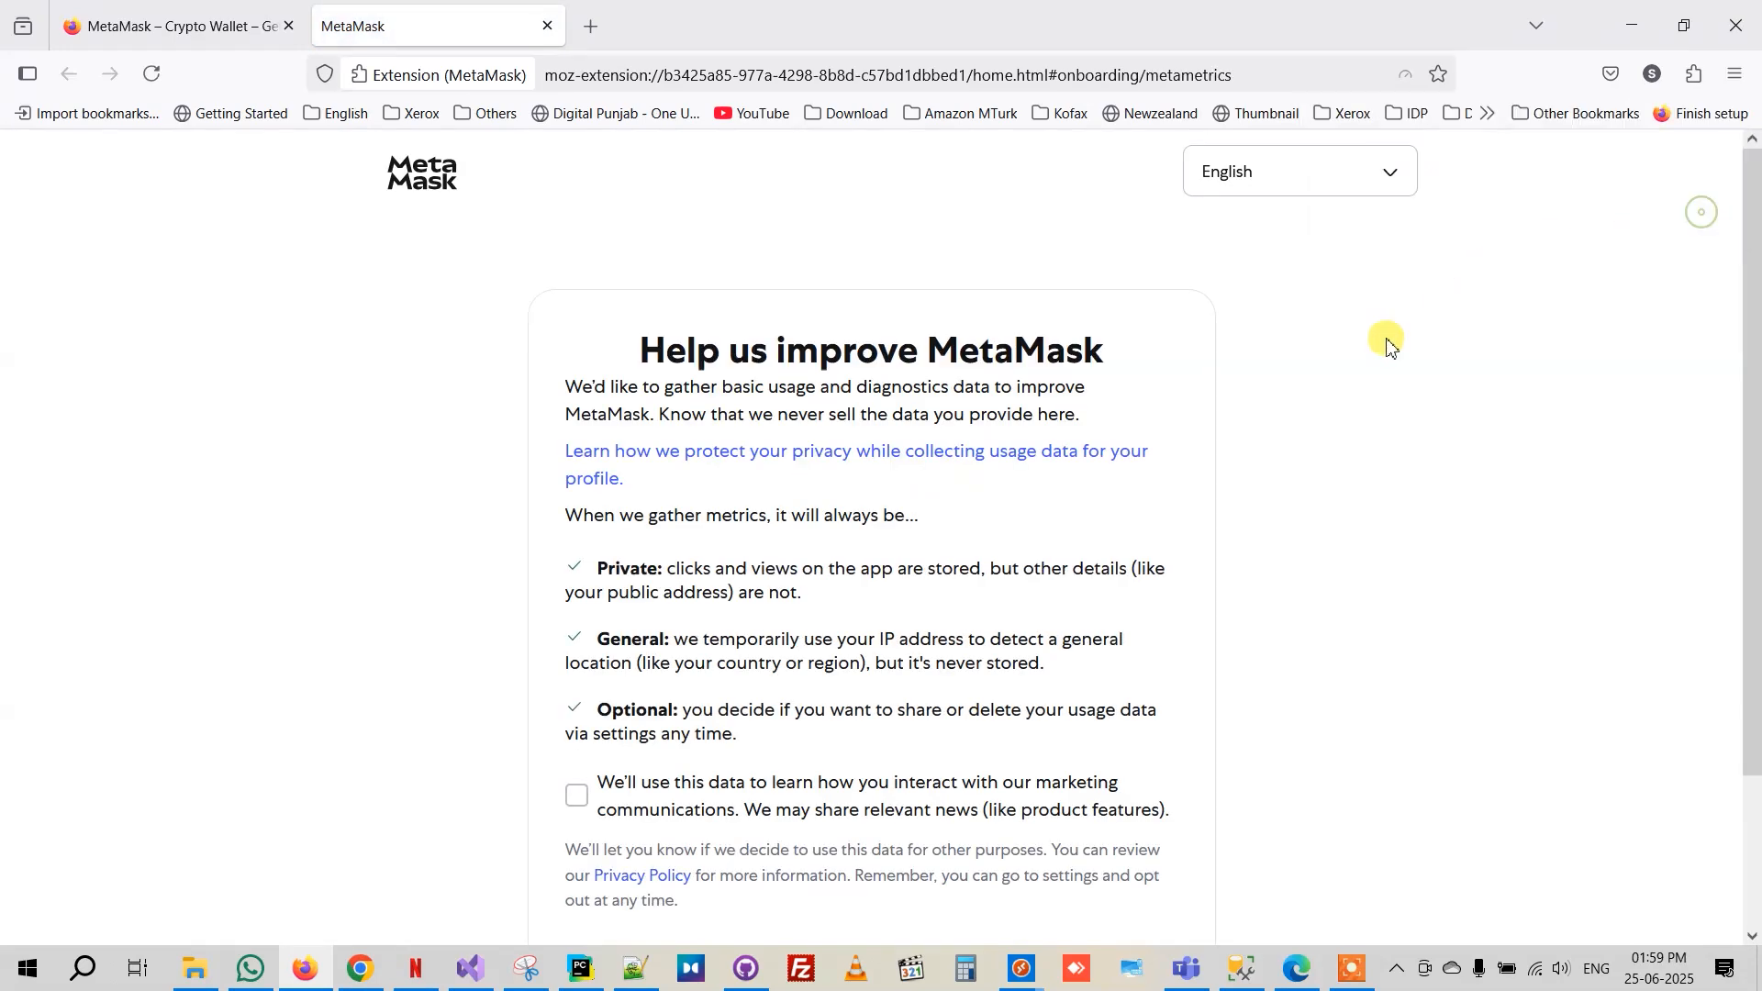
# Agree to MetaMask's usage data collection, accept the Terms of use, and choose to create a new wallet.
pyautogui.scroll(-3, 795, 601)
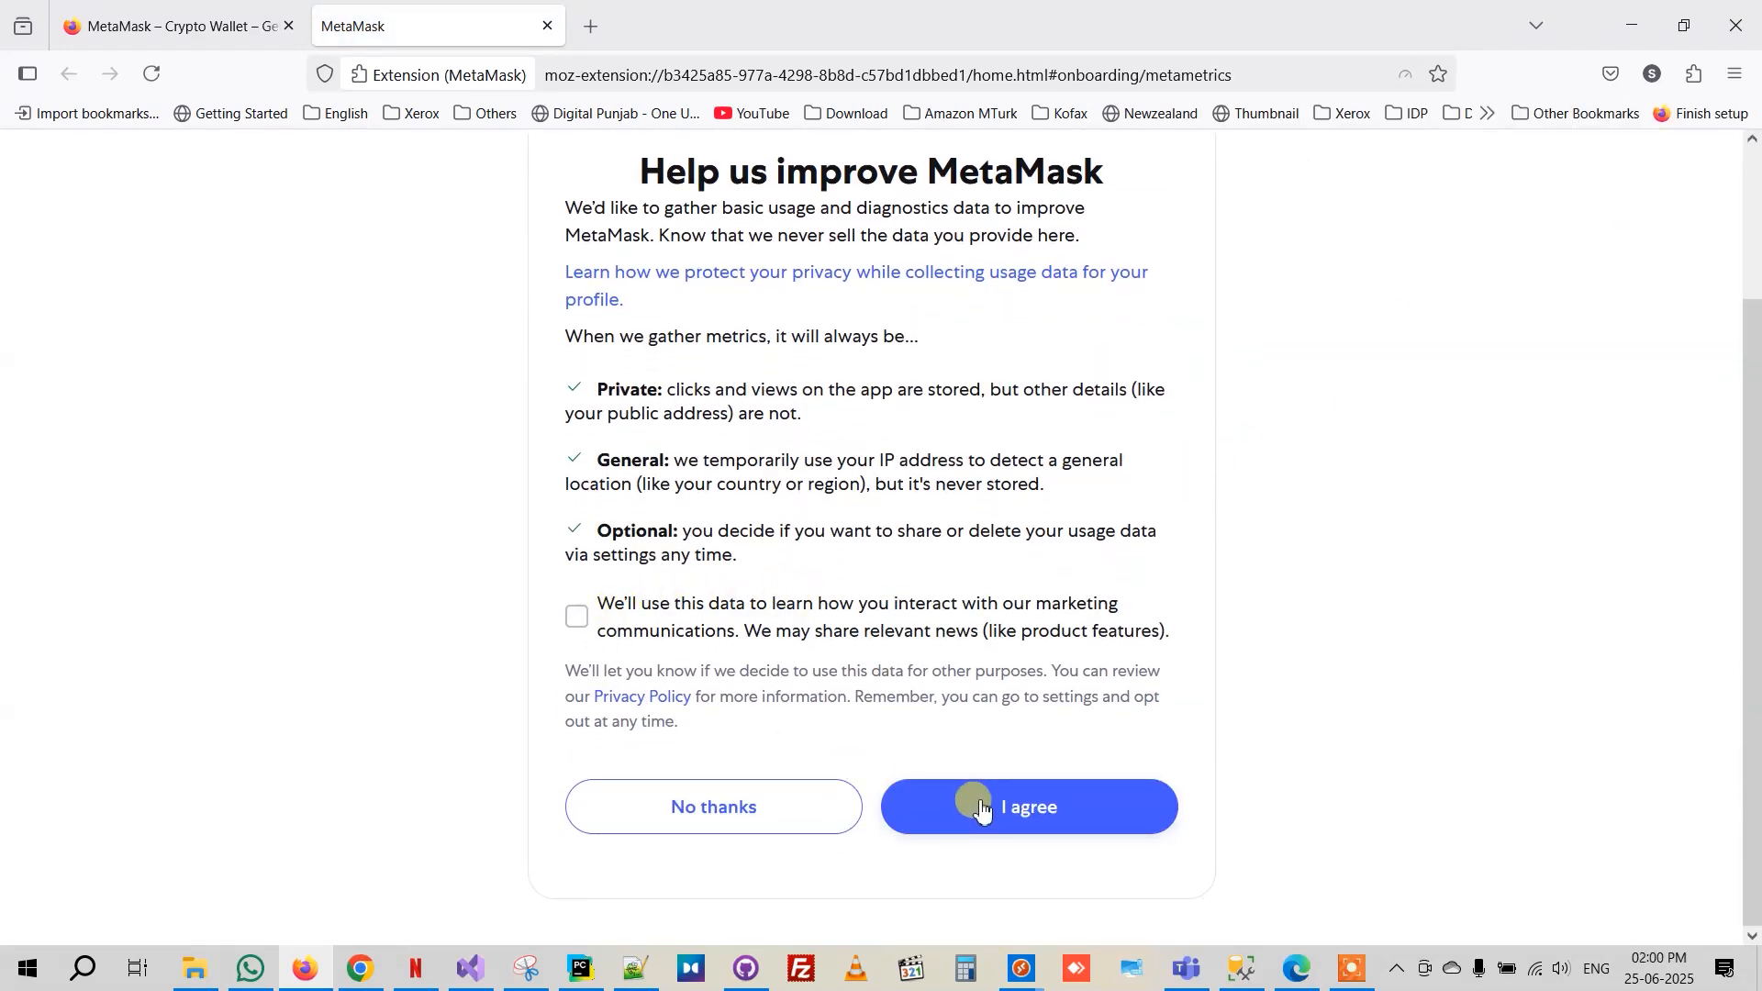
pyautogui.click(1020, 812)
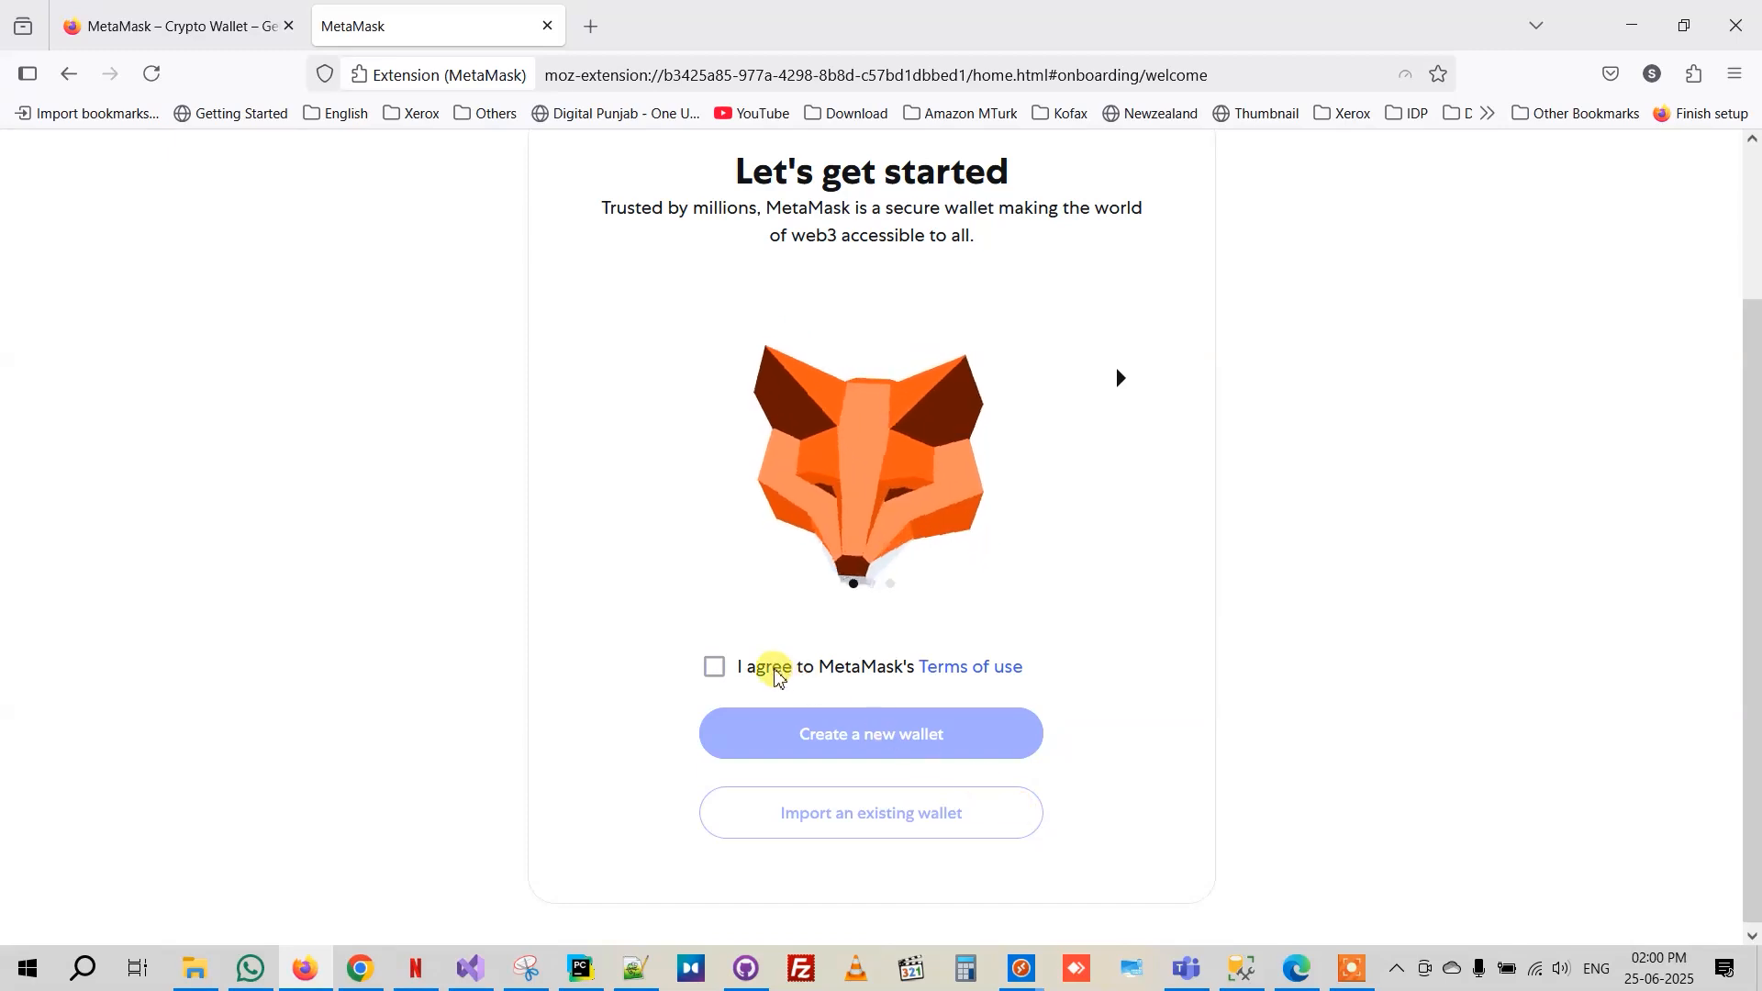
pyautogui.click(717, 670)
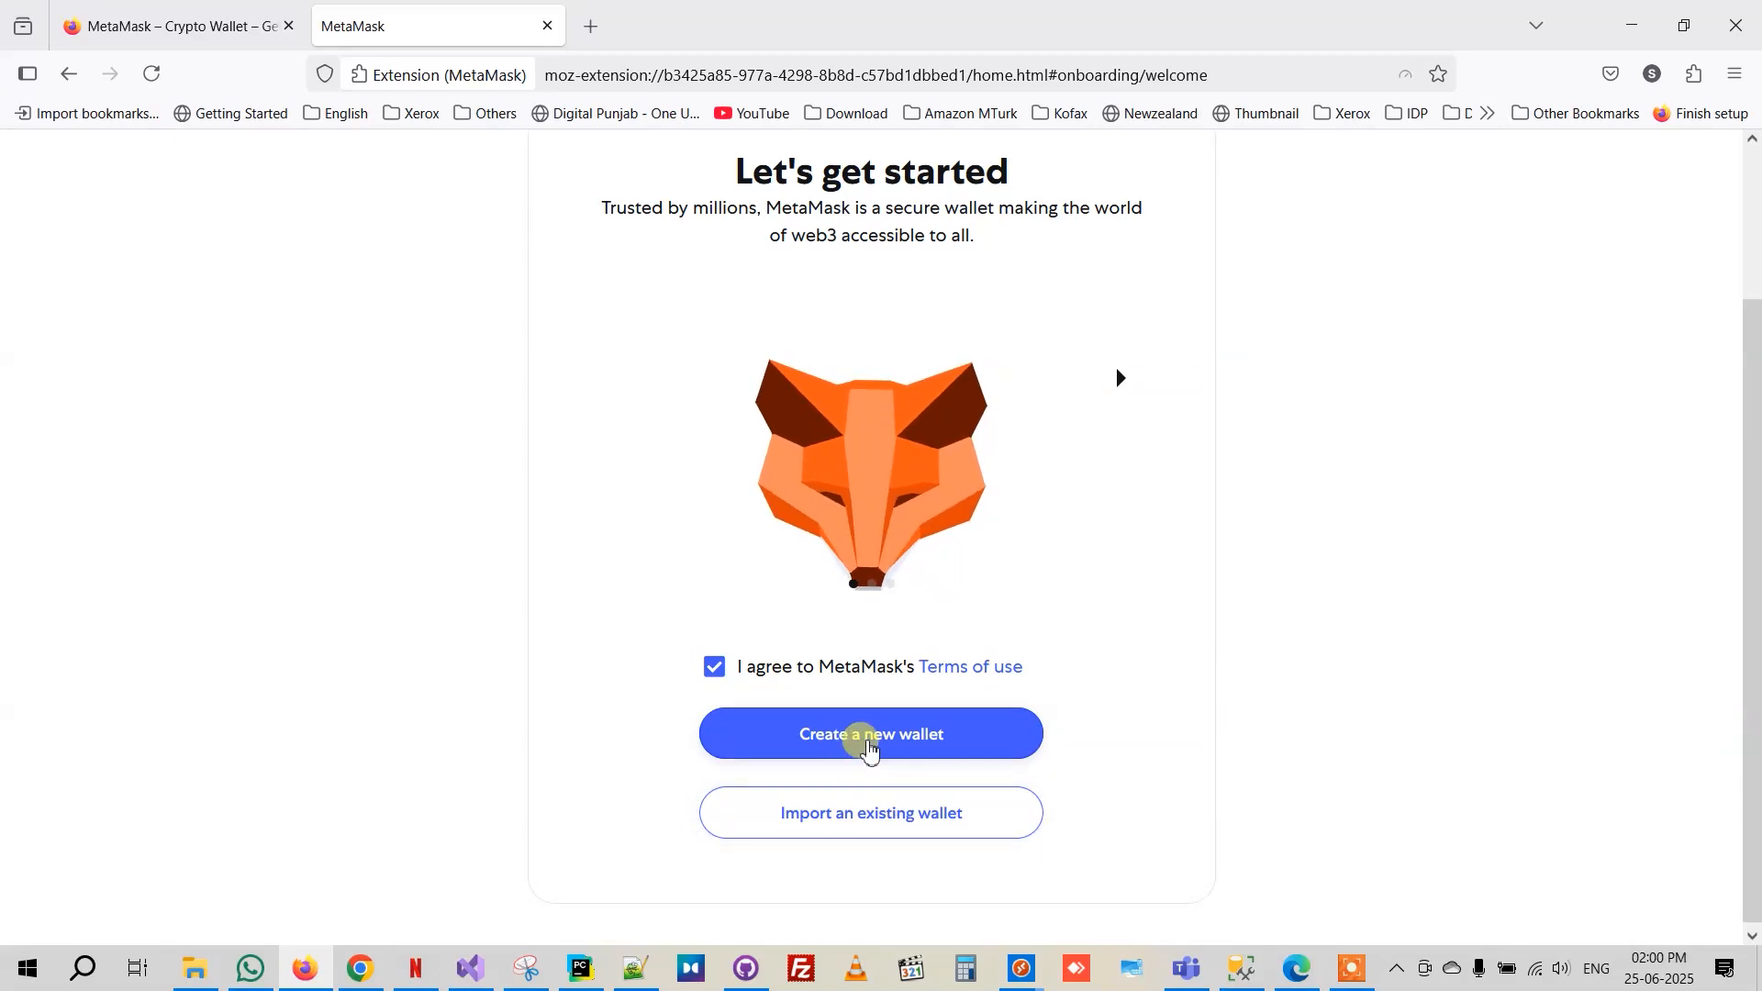
pyautogui.click(869, 750)
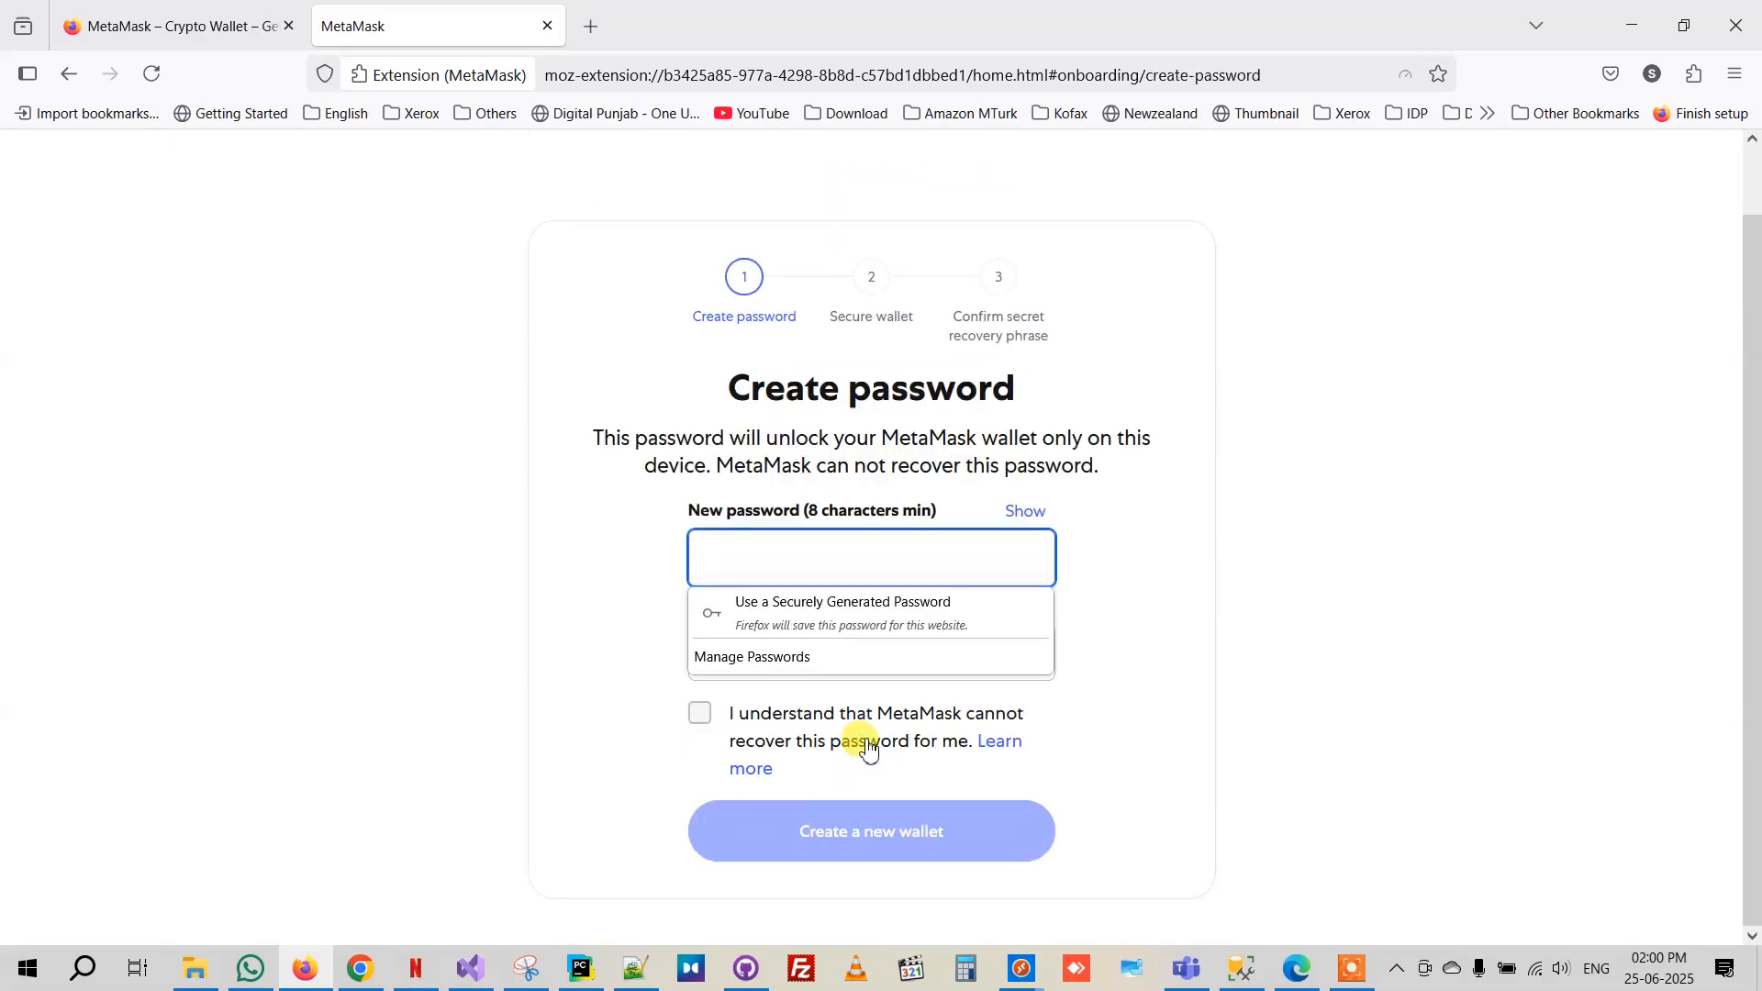
# Enter and confirm the new wallet password, acknowledge that MetaMask cannot recover it, and create the wallet.
pyautogui.click(776, 548)
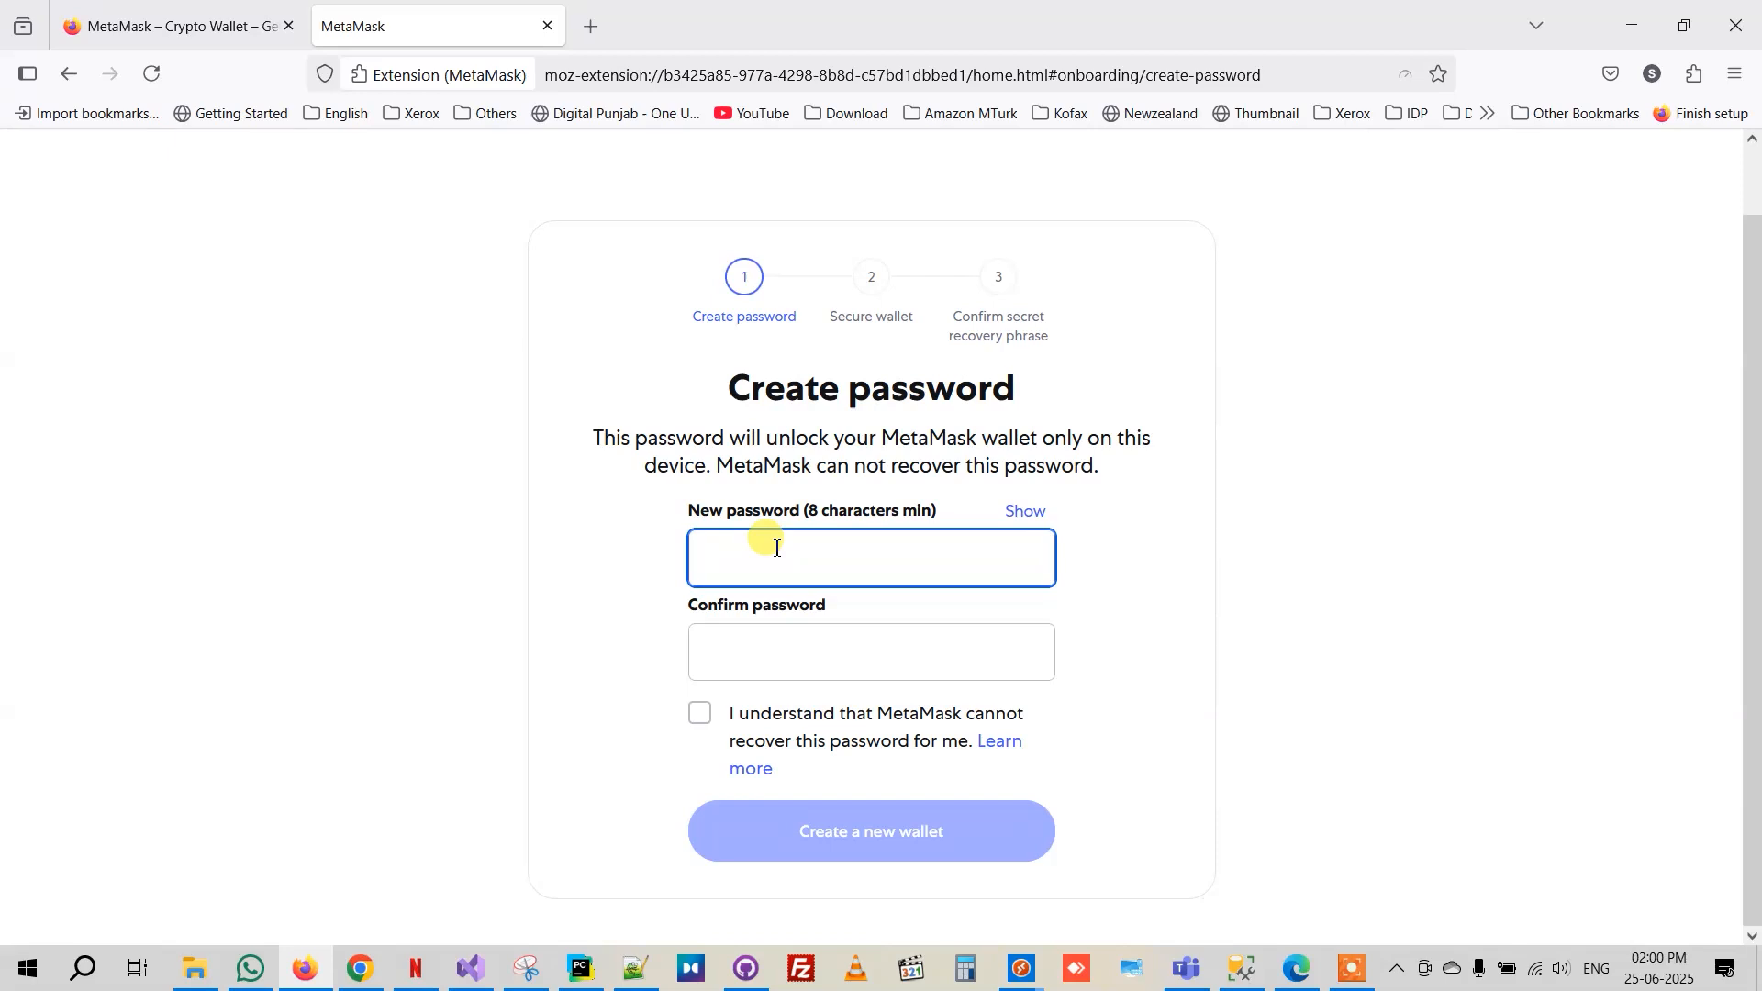
pyautogui.write('•••••••')
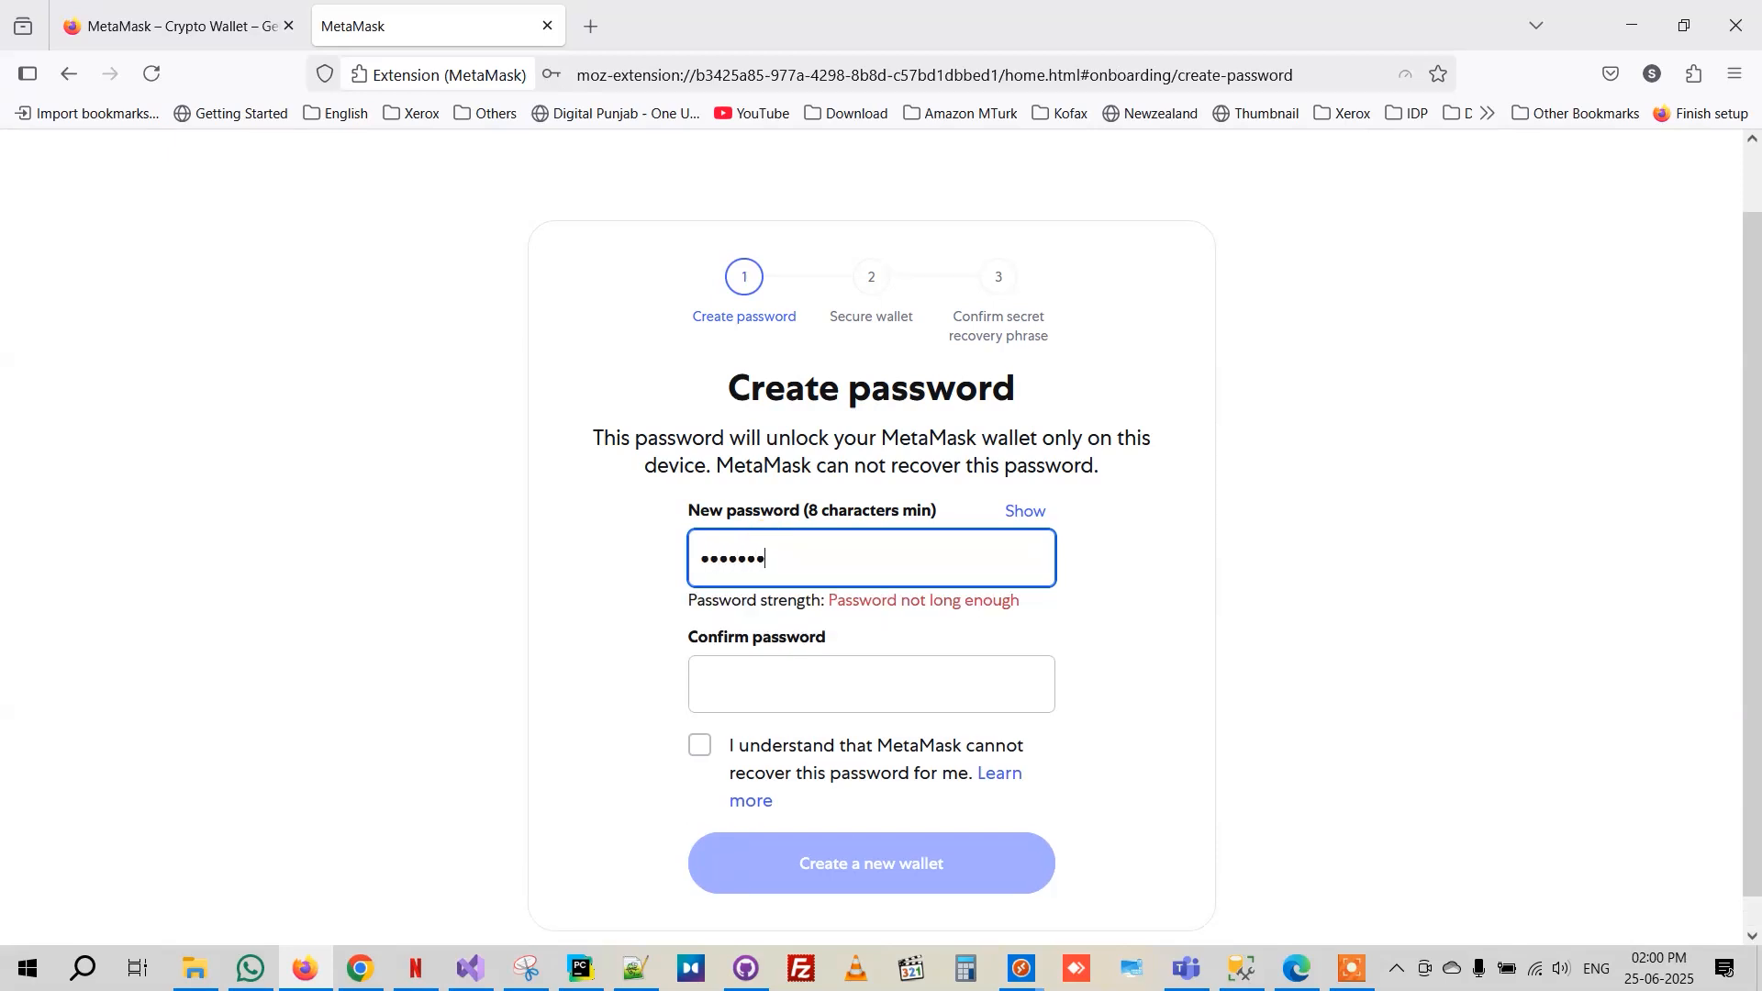
pyautogui.write('••')
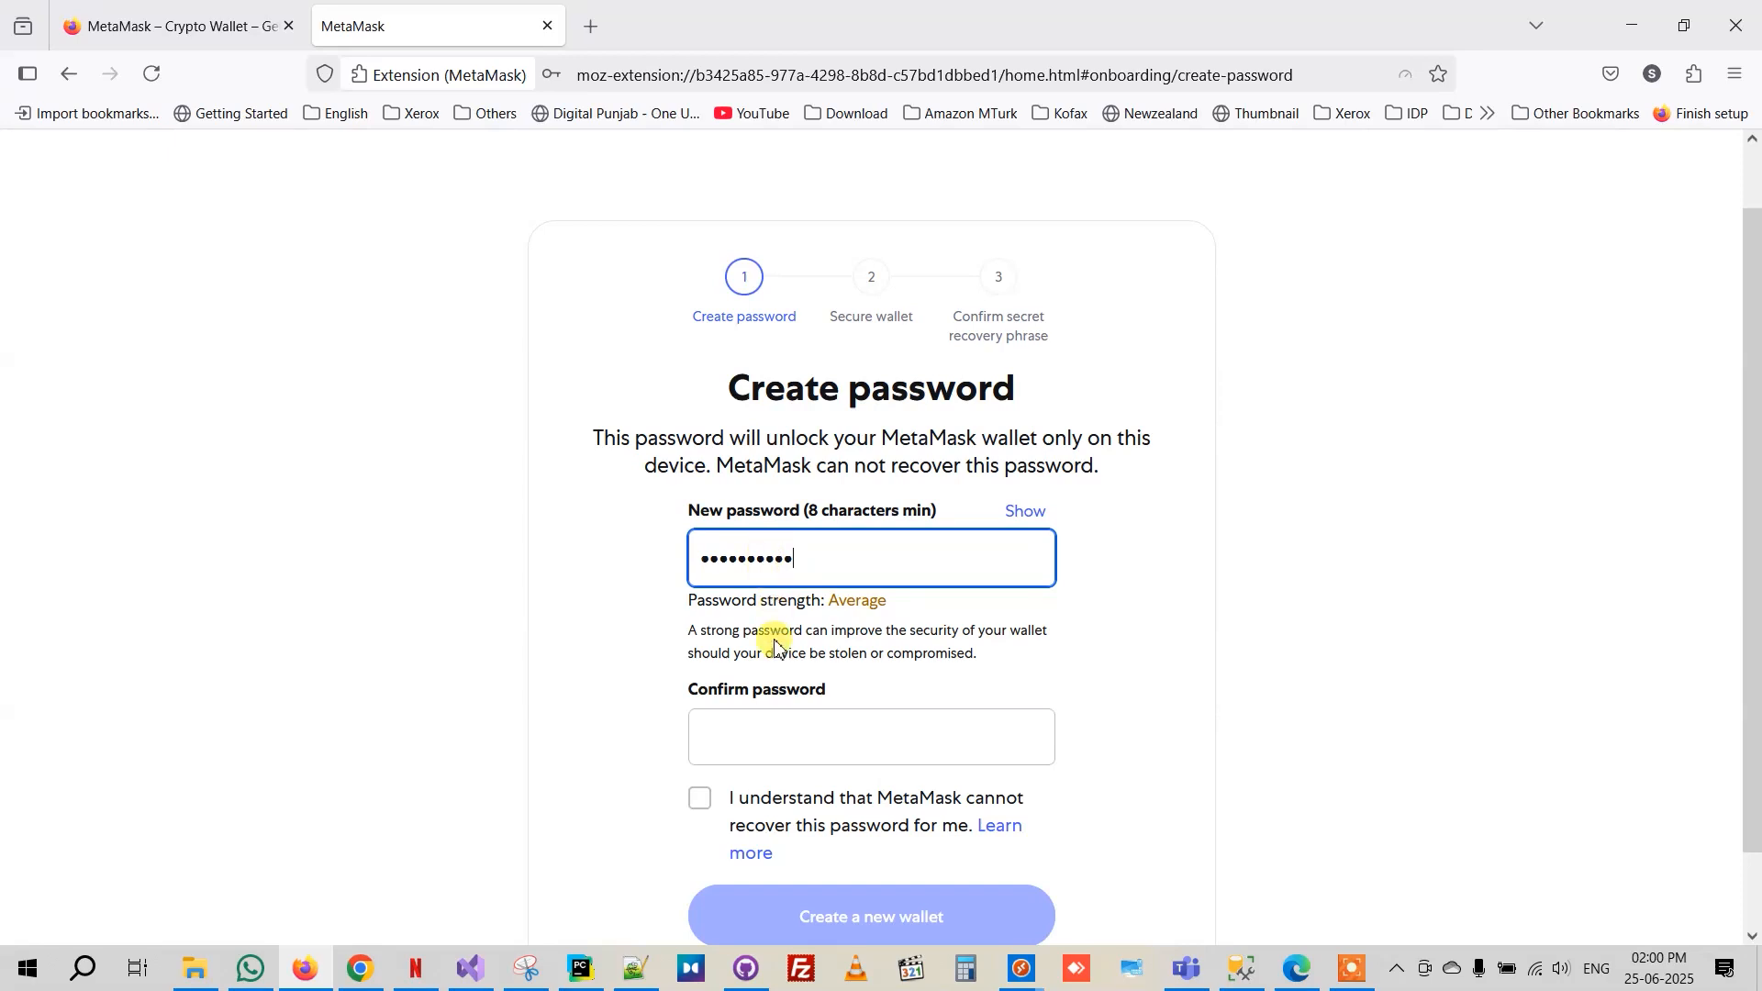
pyautogui.click(780, 734)
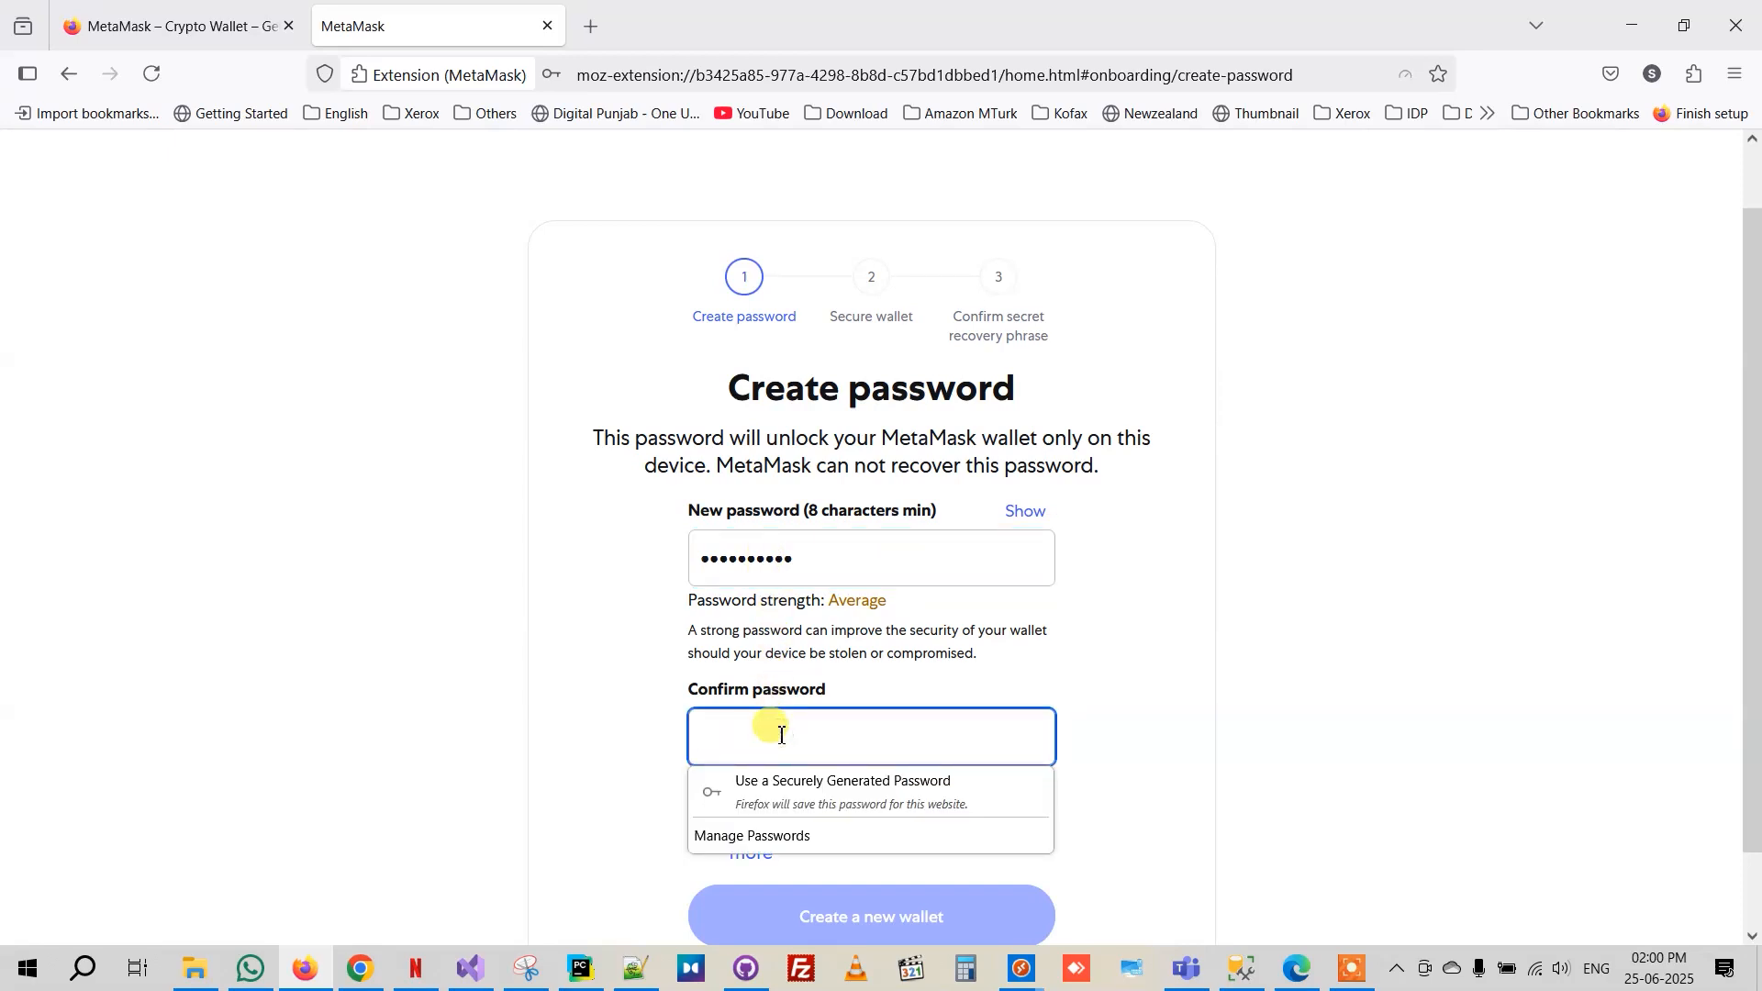
pyautogui.write('•••')
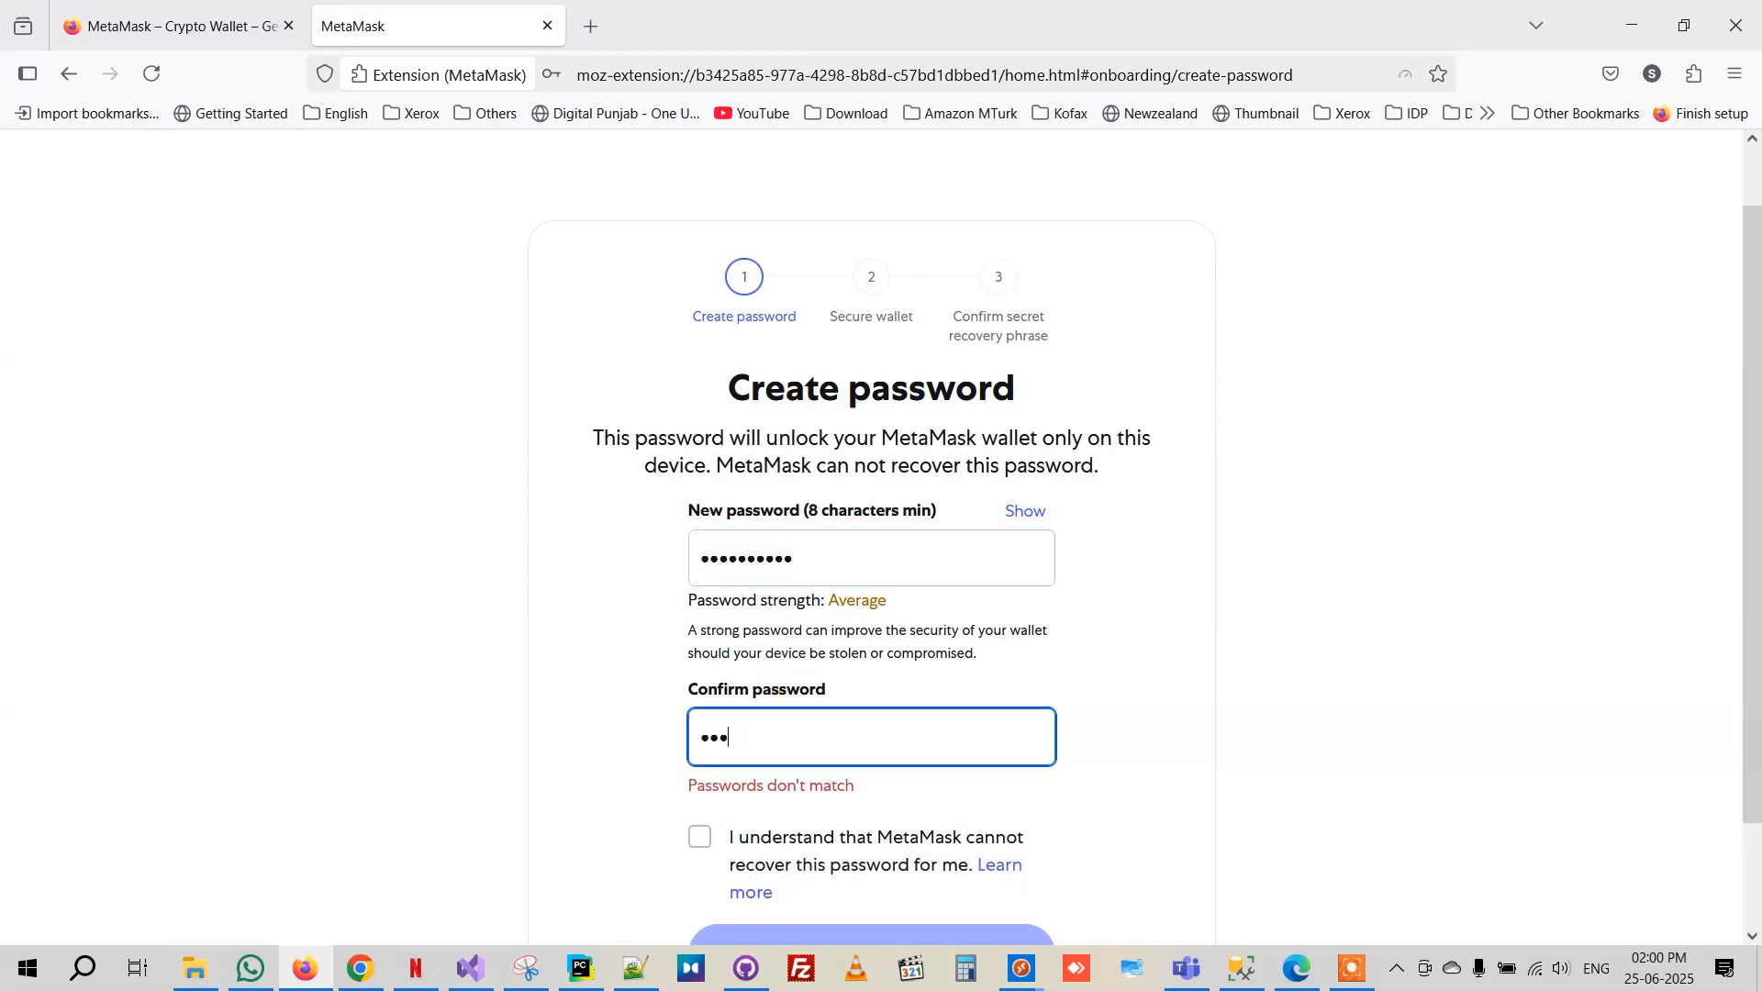
pyautogui.write('•••••••')
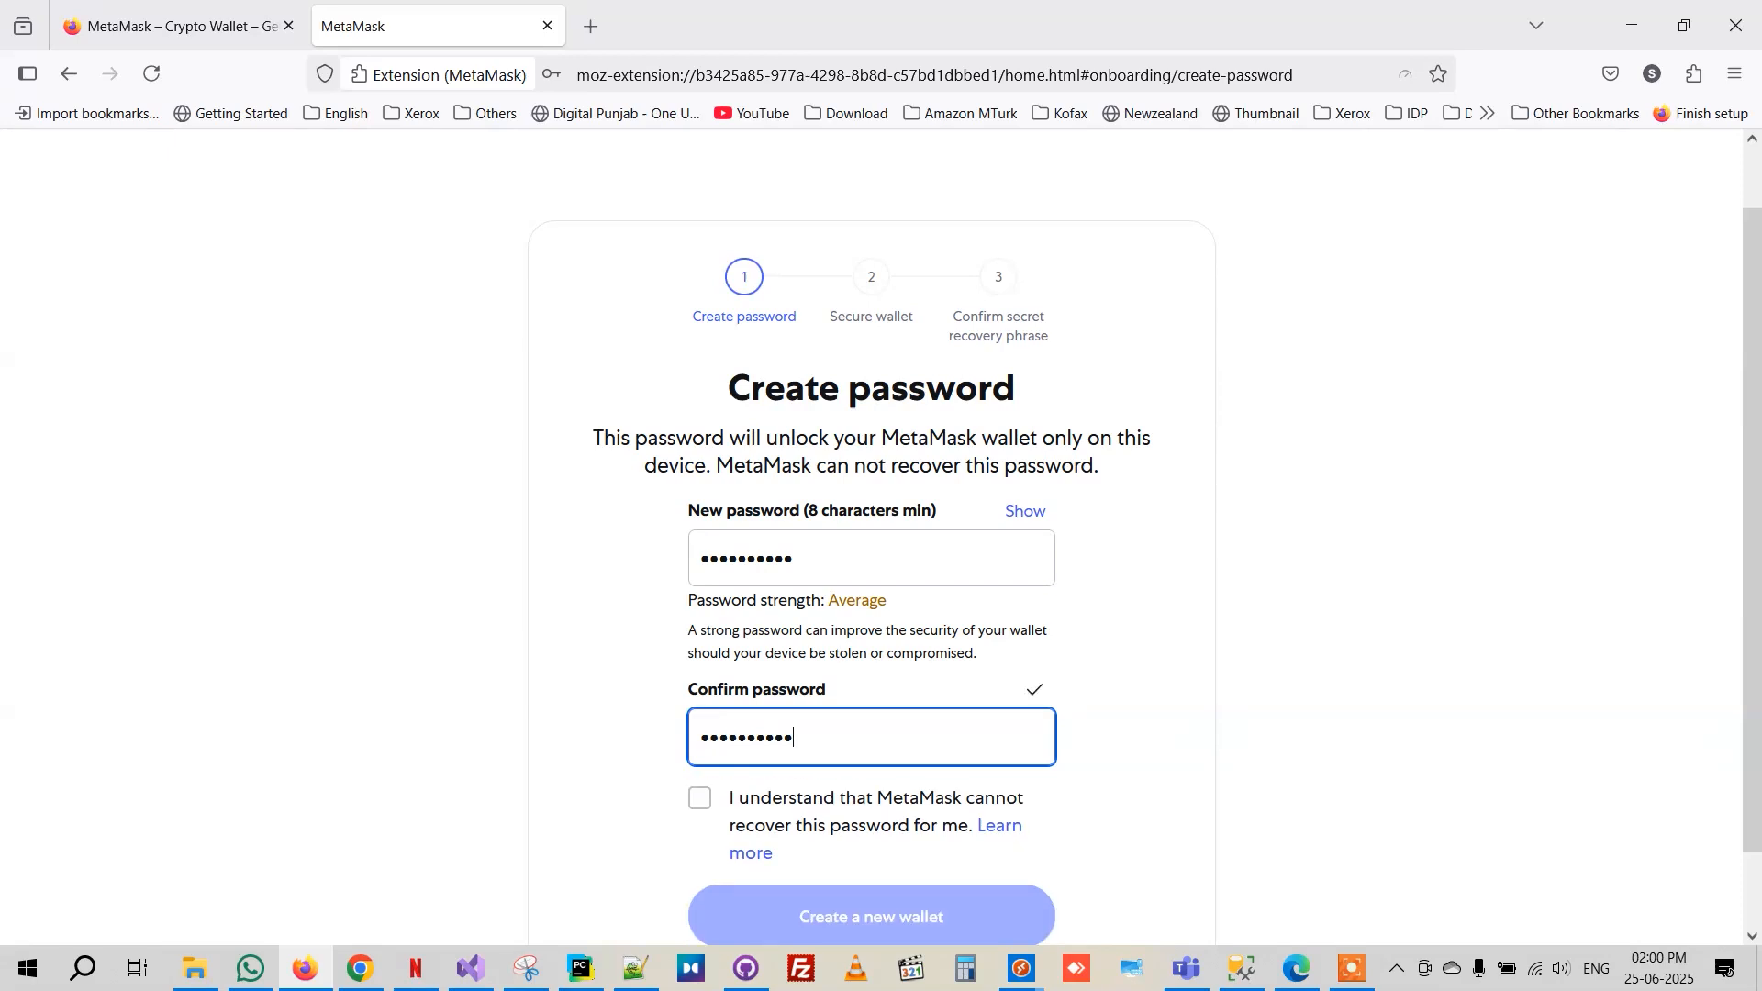
pyautogui.click(700, 800)
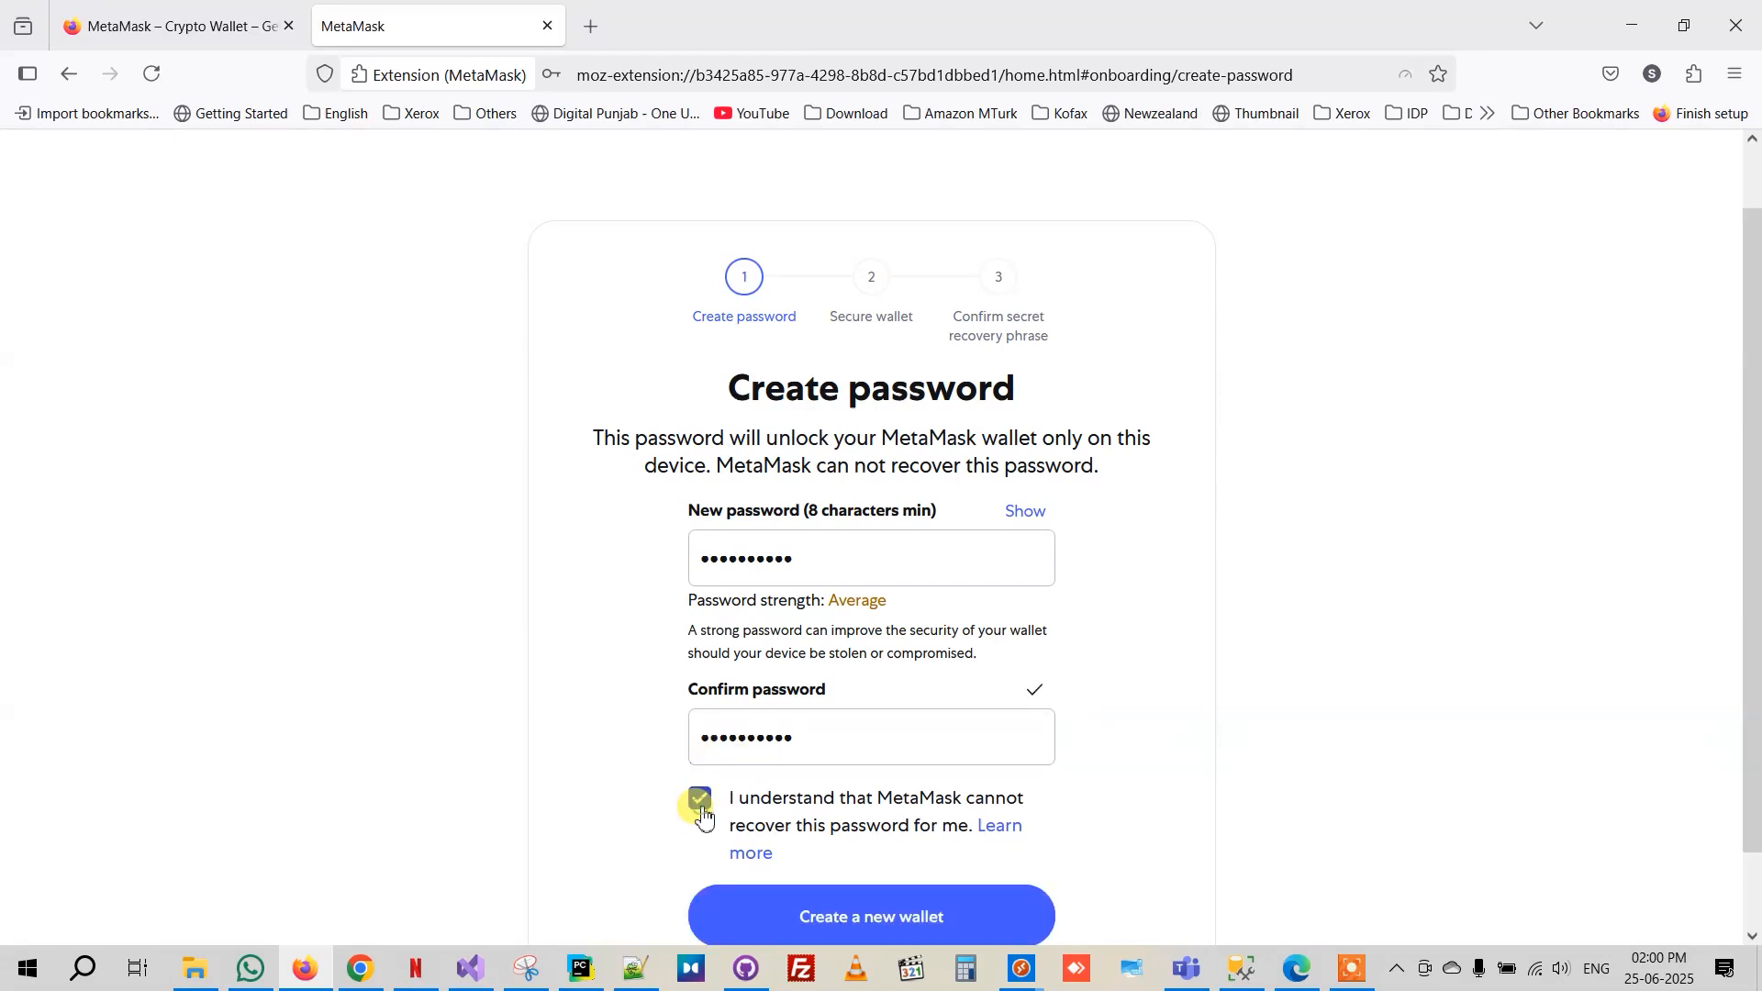
pyautogui.click(933, 920)
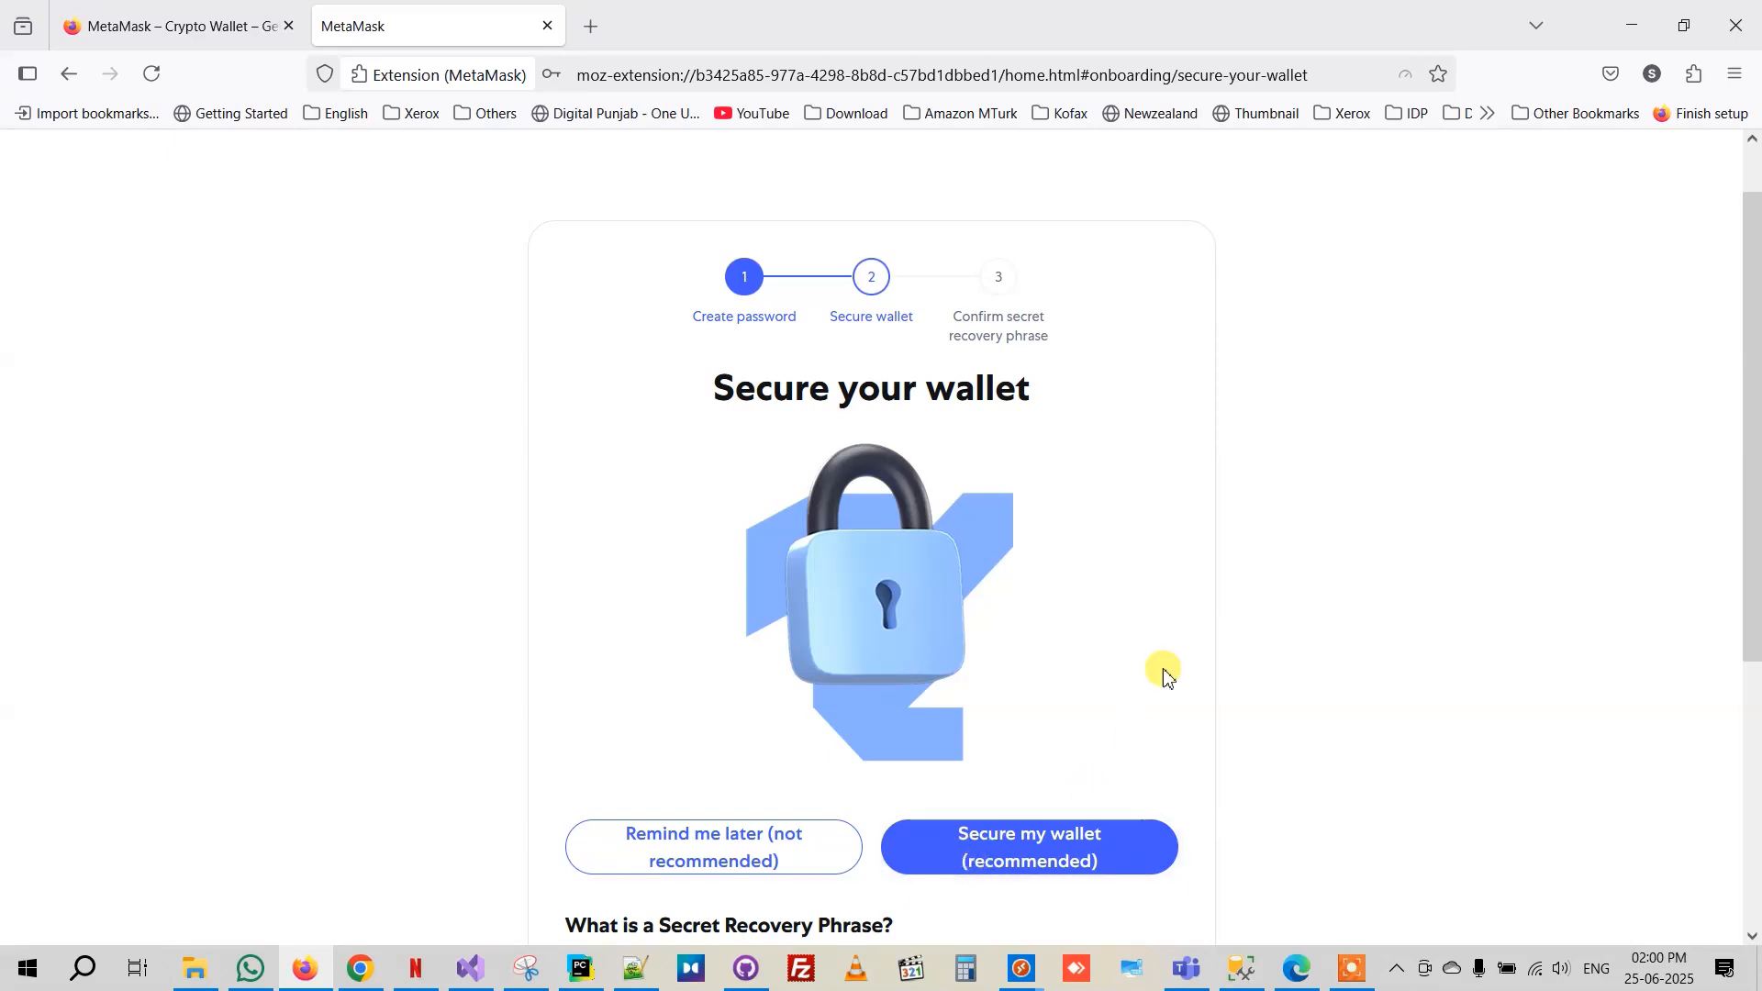
# Review the Secret Recovery Phrase advice, choose the recommended option to secure the wallet, and reveal the phrase.
pyautogui.scroll(-2, 1102, 503)
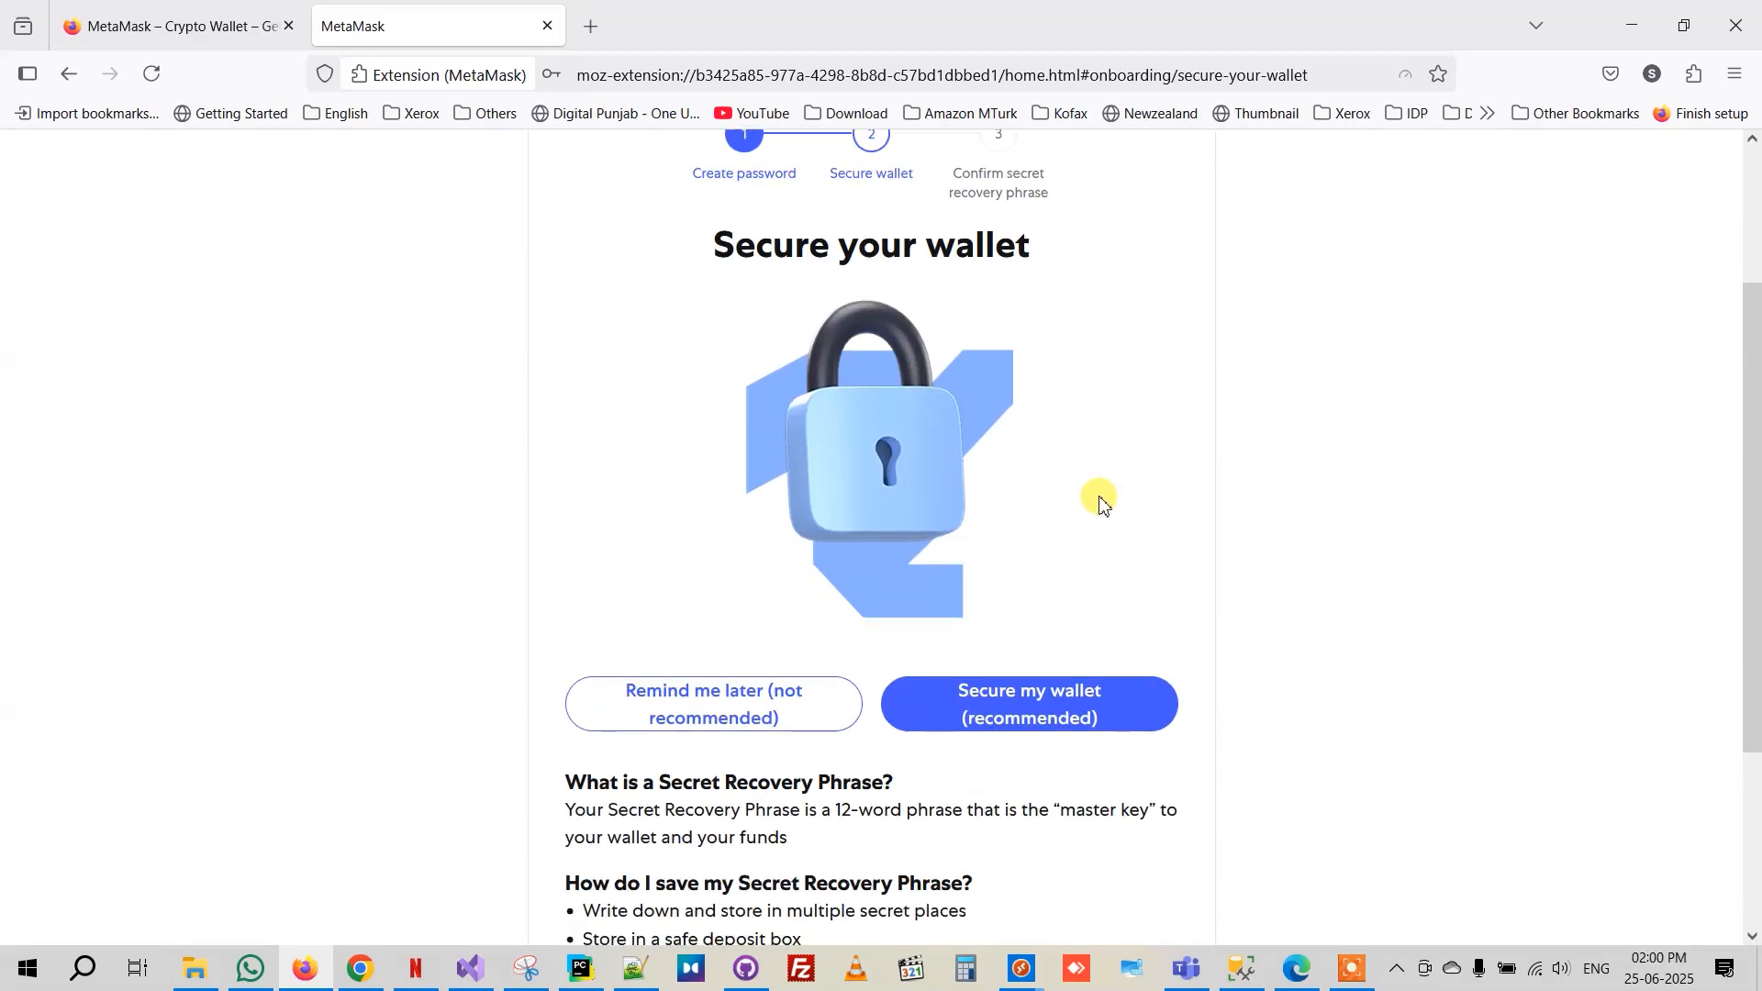
pyautogui.scroll(-3, 1102, 503)
pyautogui.scroll(3, 1103, 503)
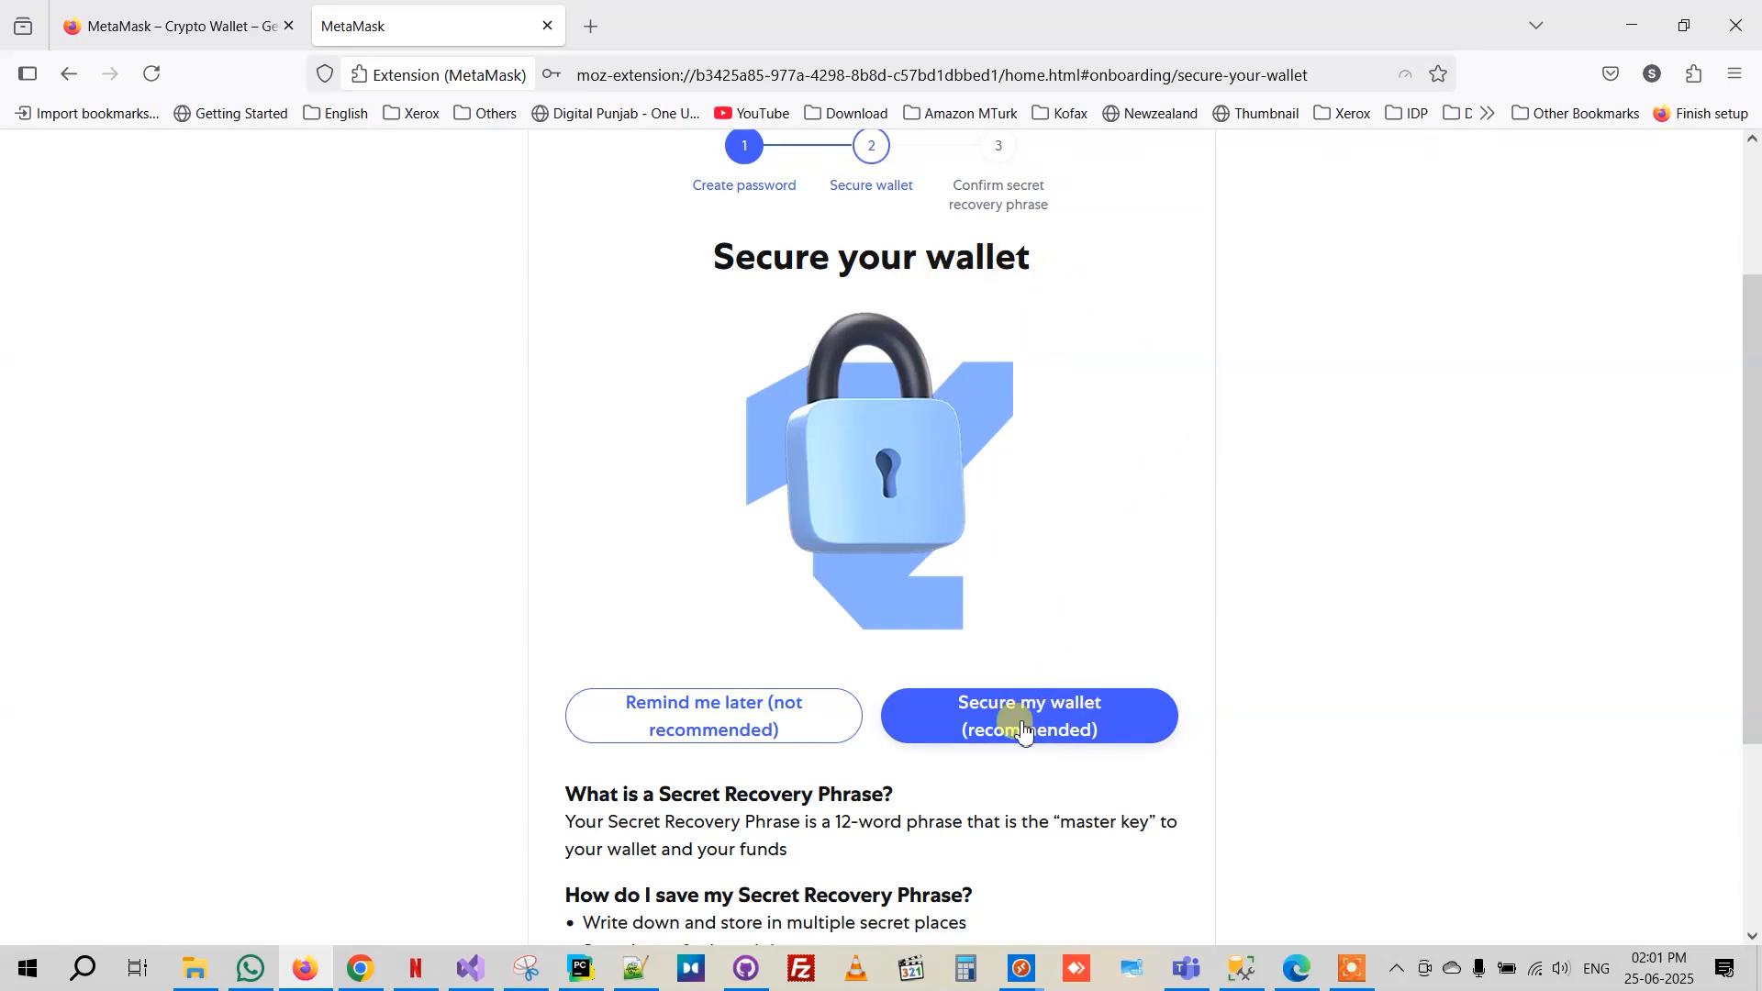
pyautogui.click(1076, 732)
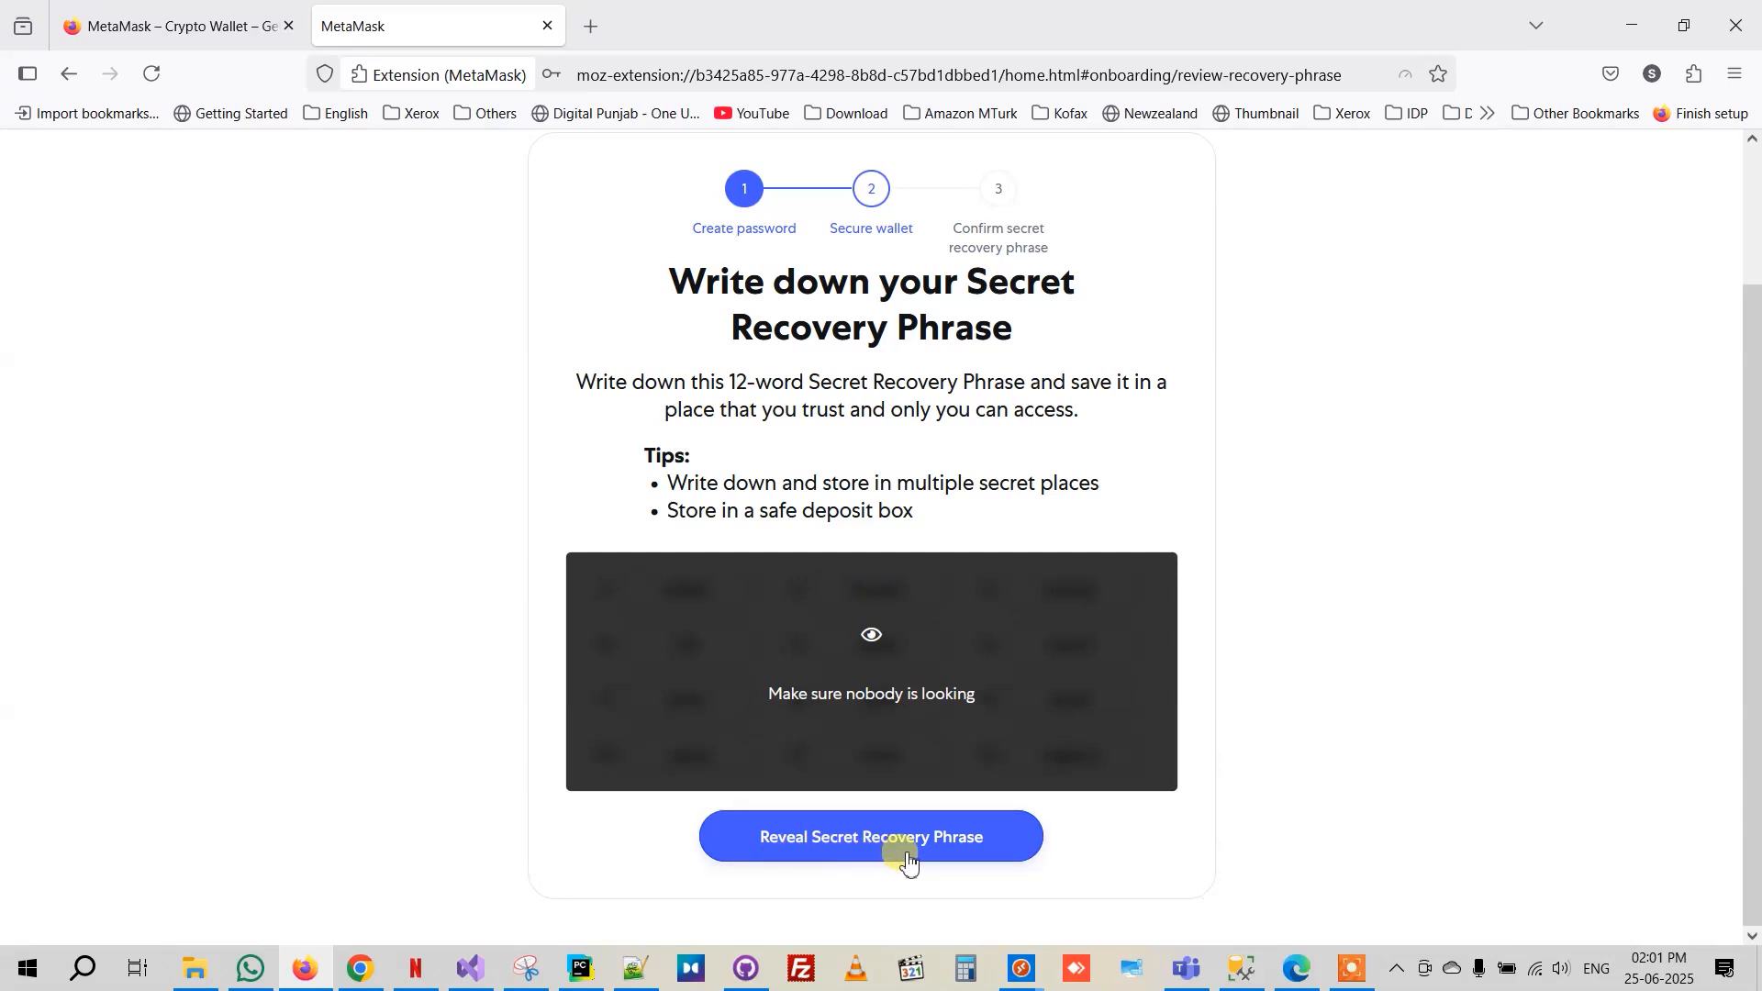
pyautogui.click(962, 859)
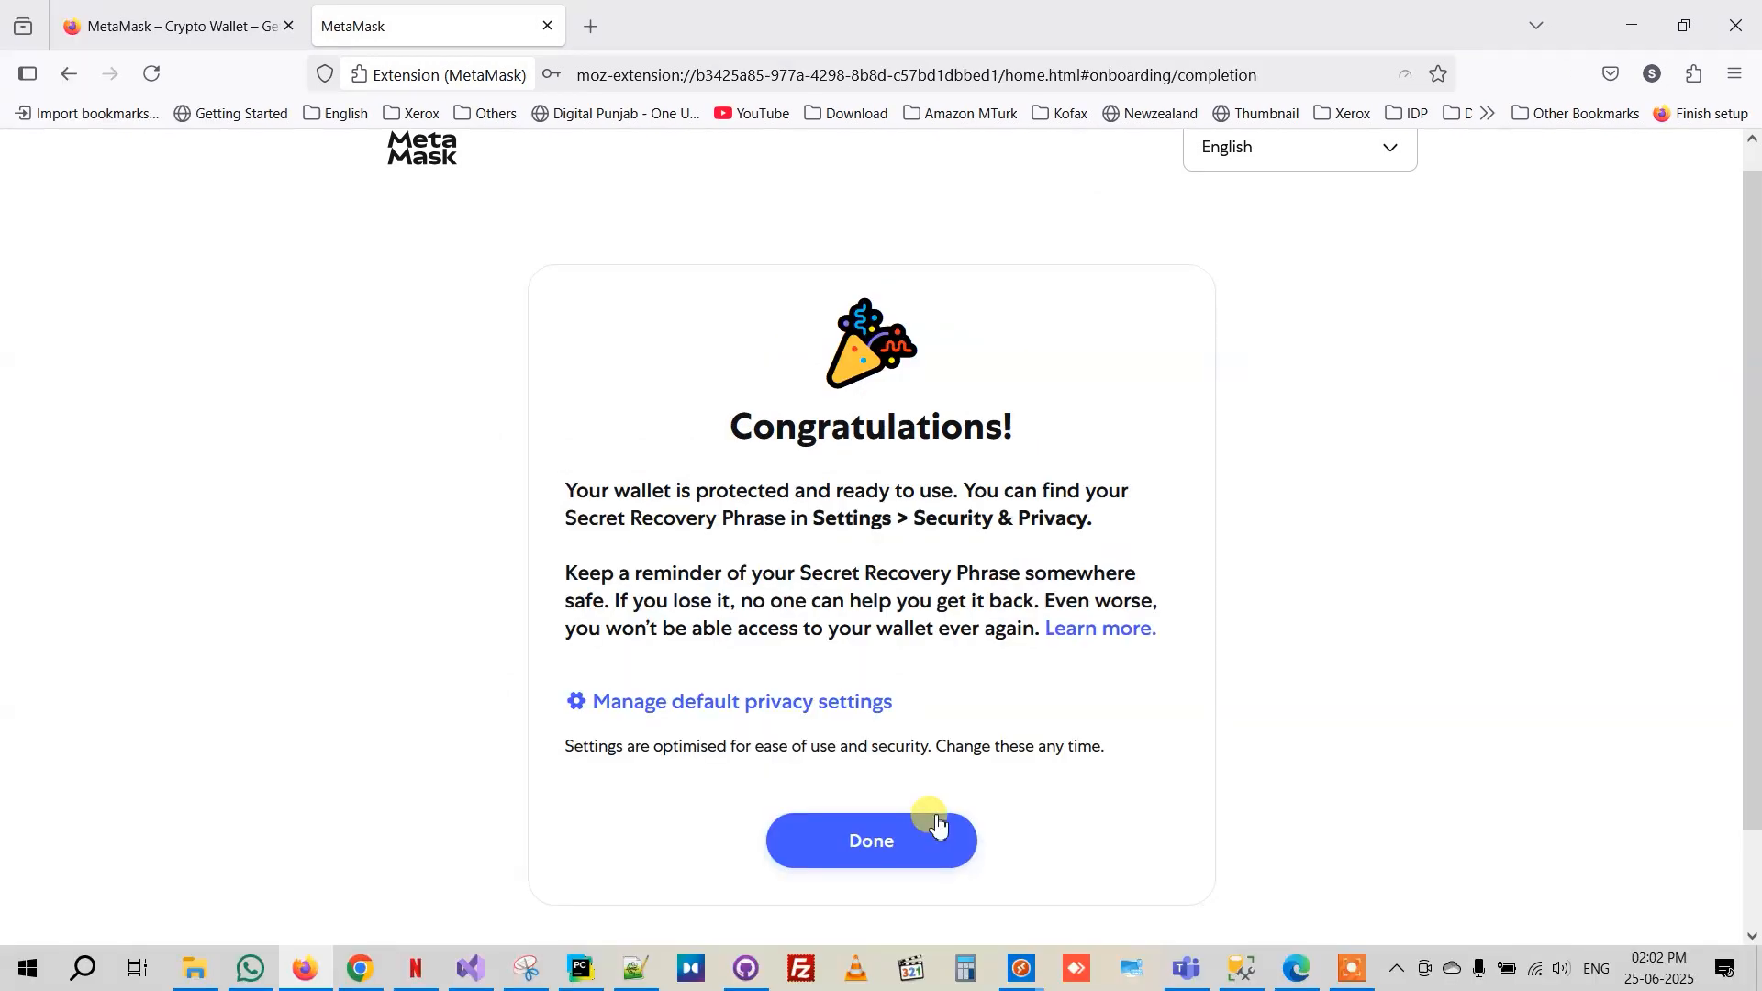
# Finish the MetaMask onboarding through the pinning instructions and dismiss the aggregated balance note on the wallet page.
pyautogui.click(909, 844)
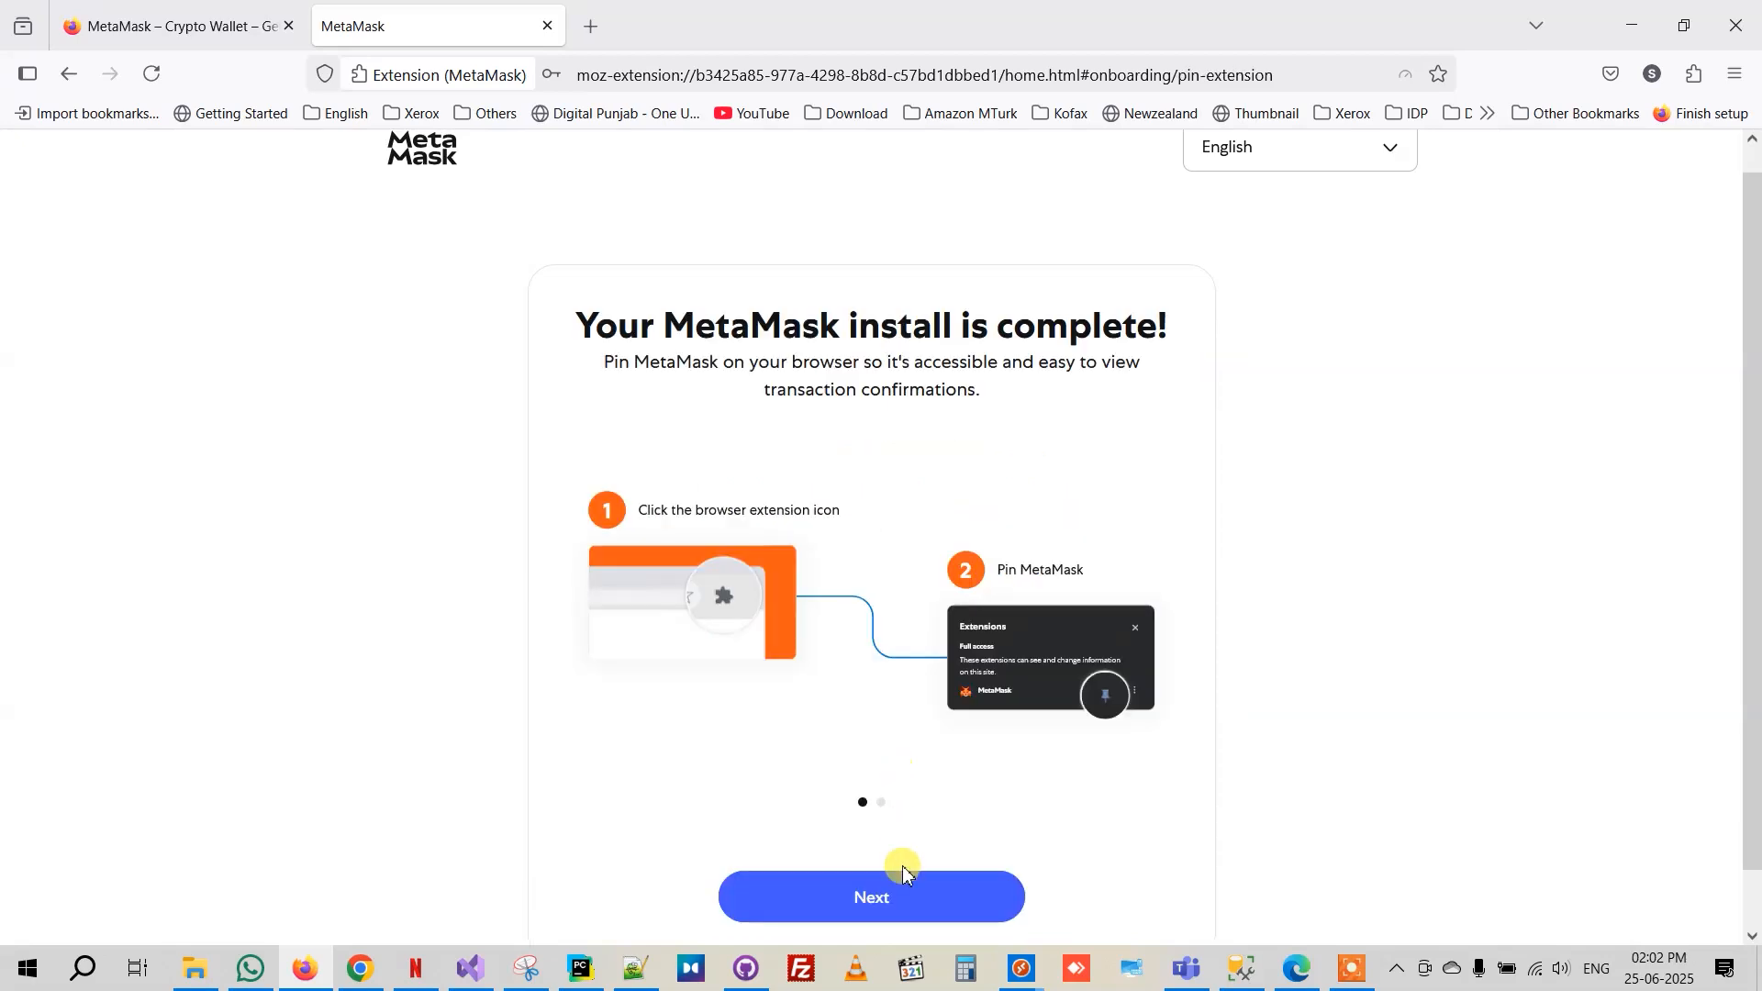
pyautogui.click(906, 896)
pyautogui.click(911, 894)
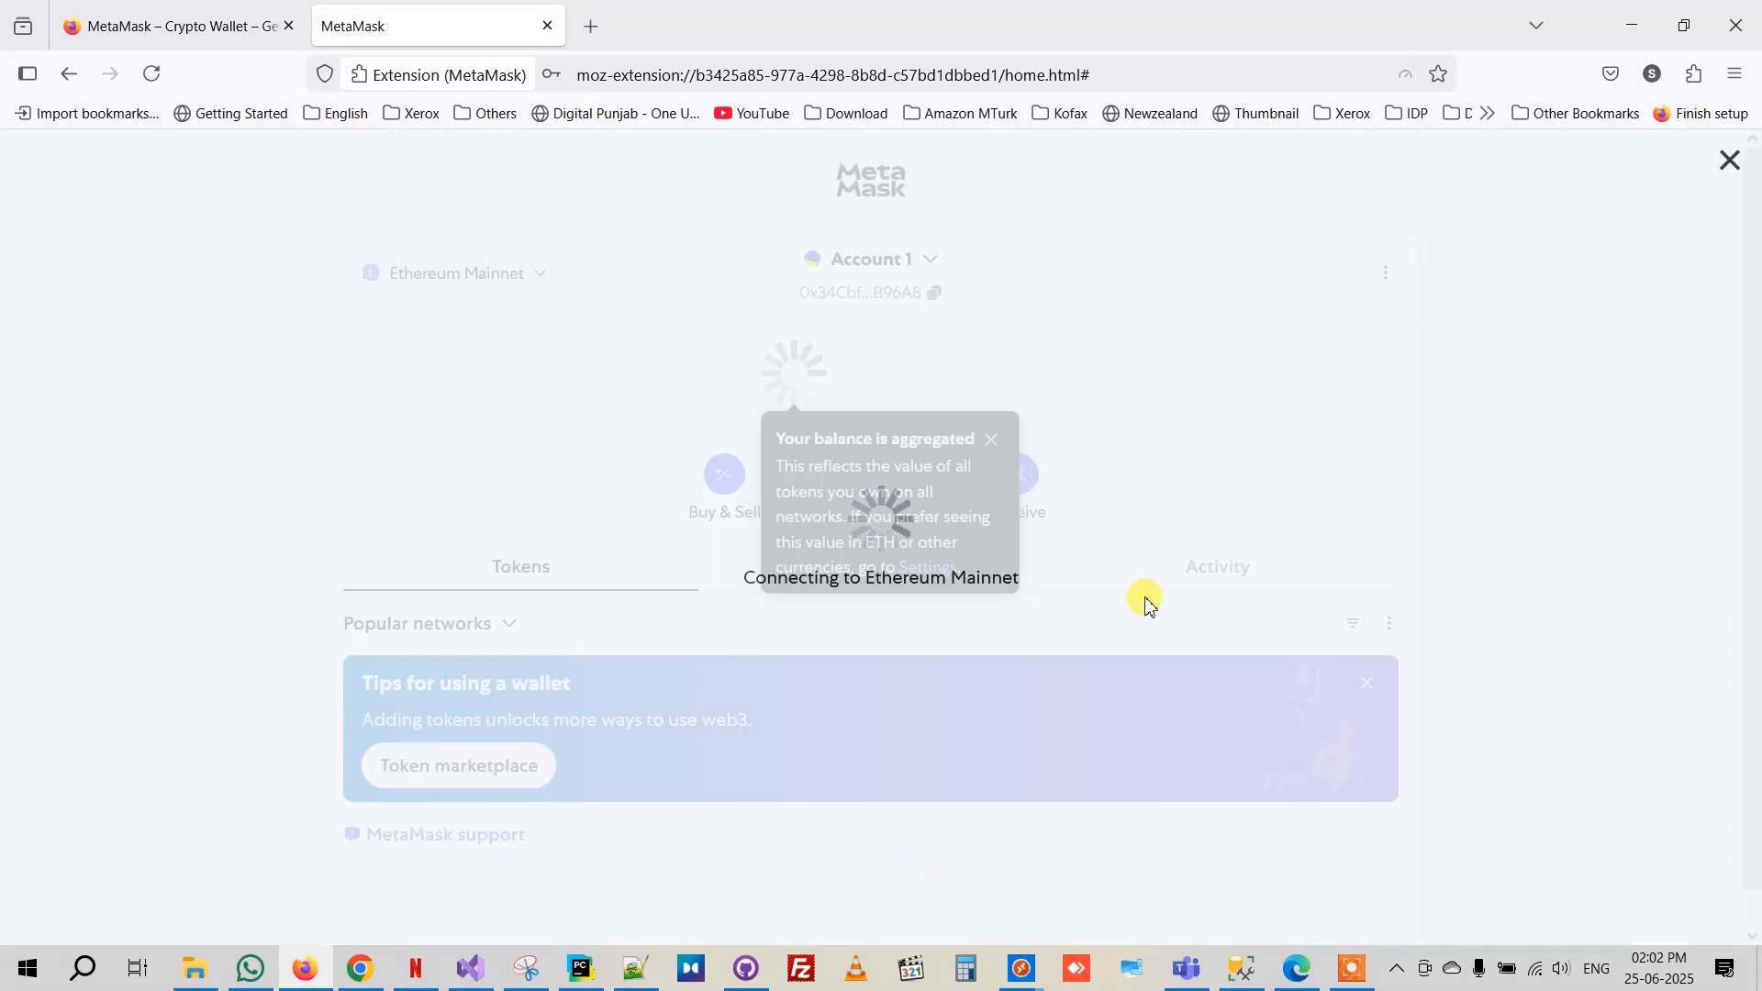
pyautogui.click(991, 443)
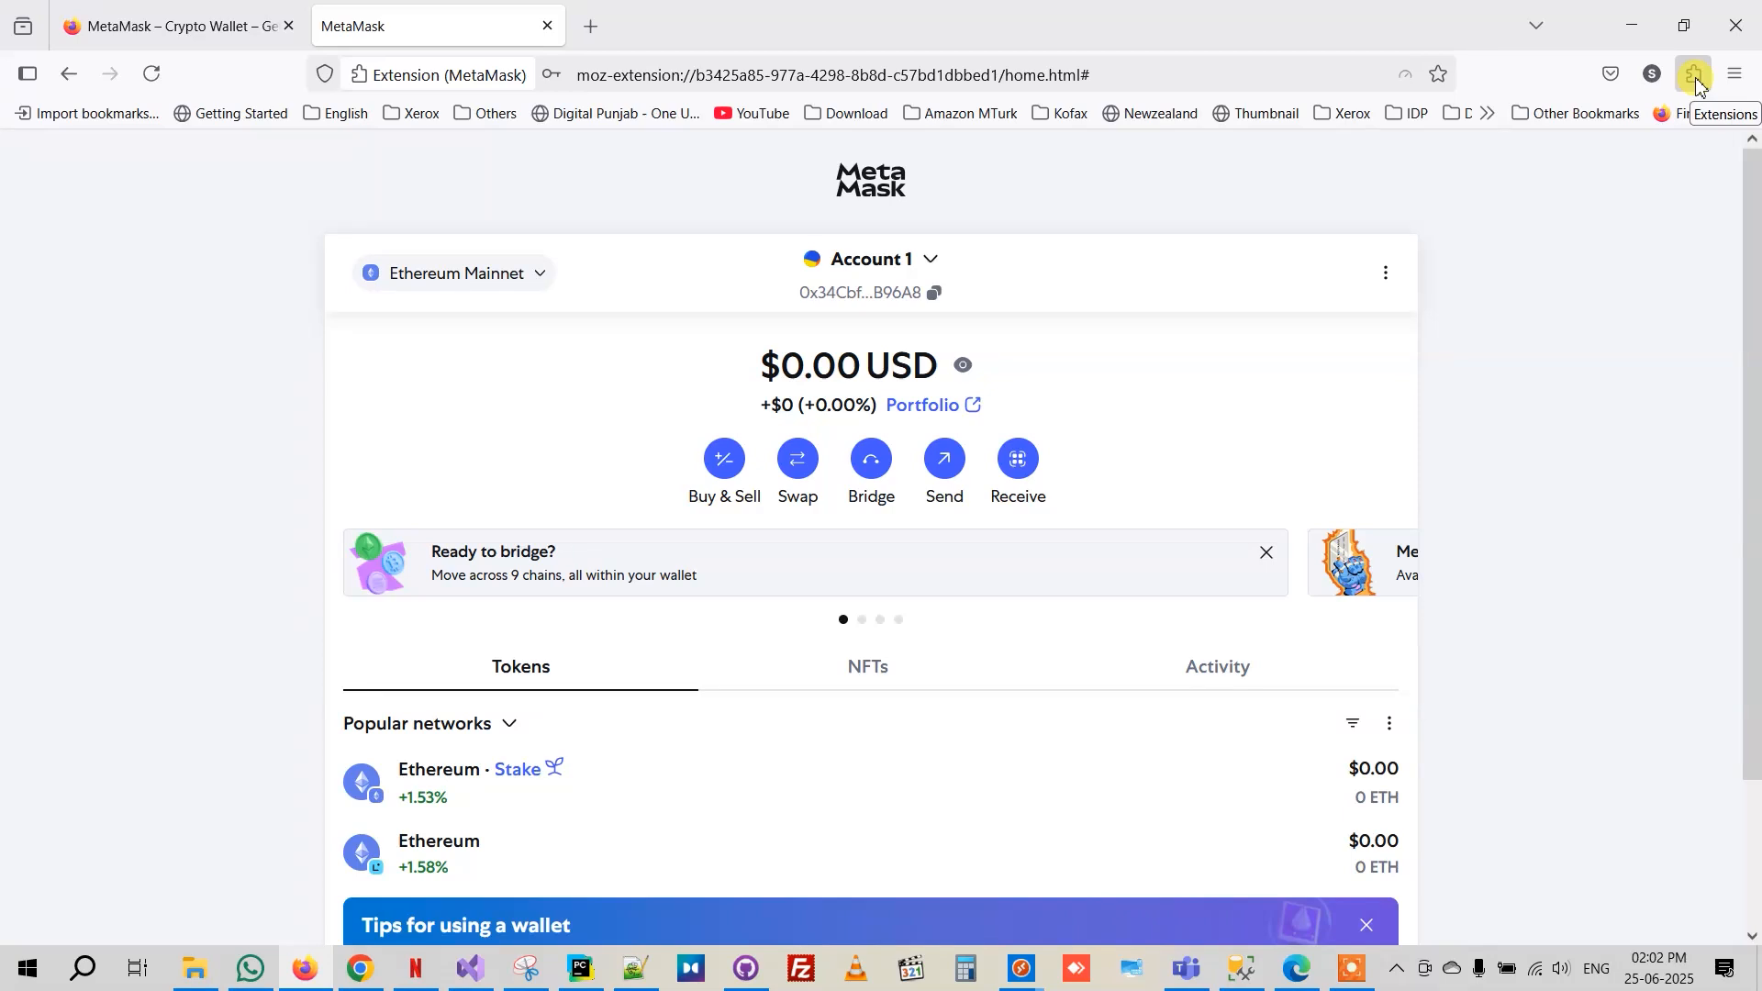
# Open the MetaMask wallet pop-up from the browser's installed extensions.
pyautogui.click(1696, 80)
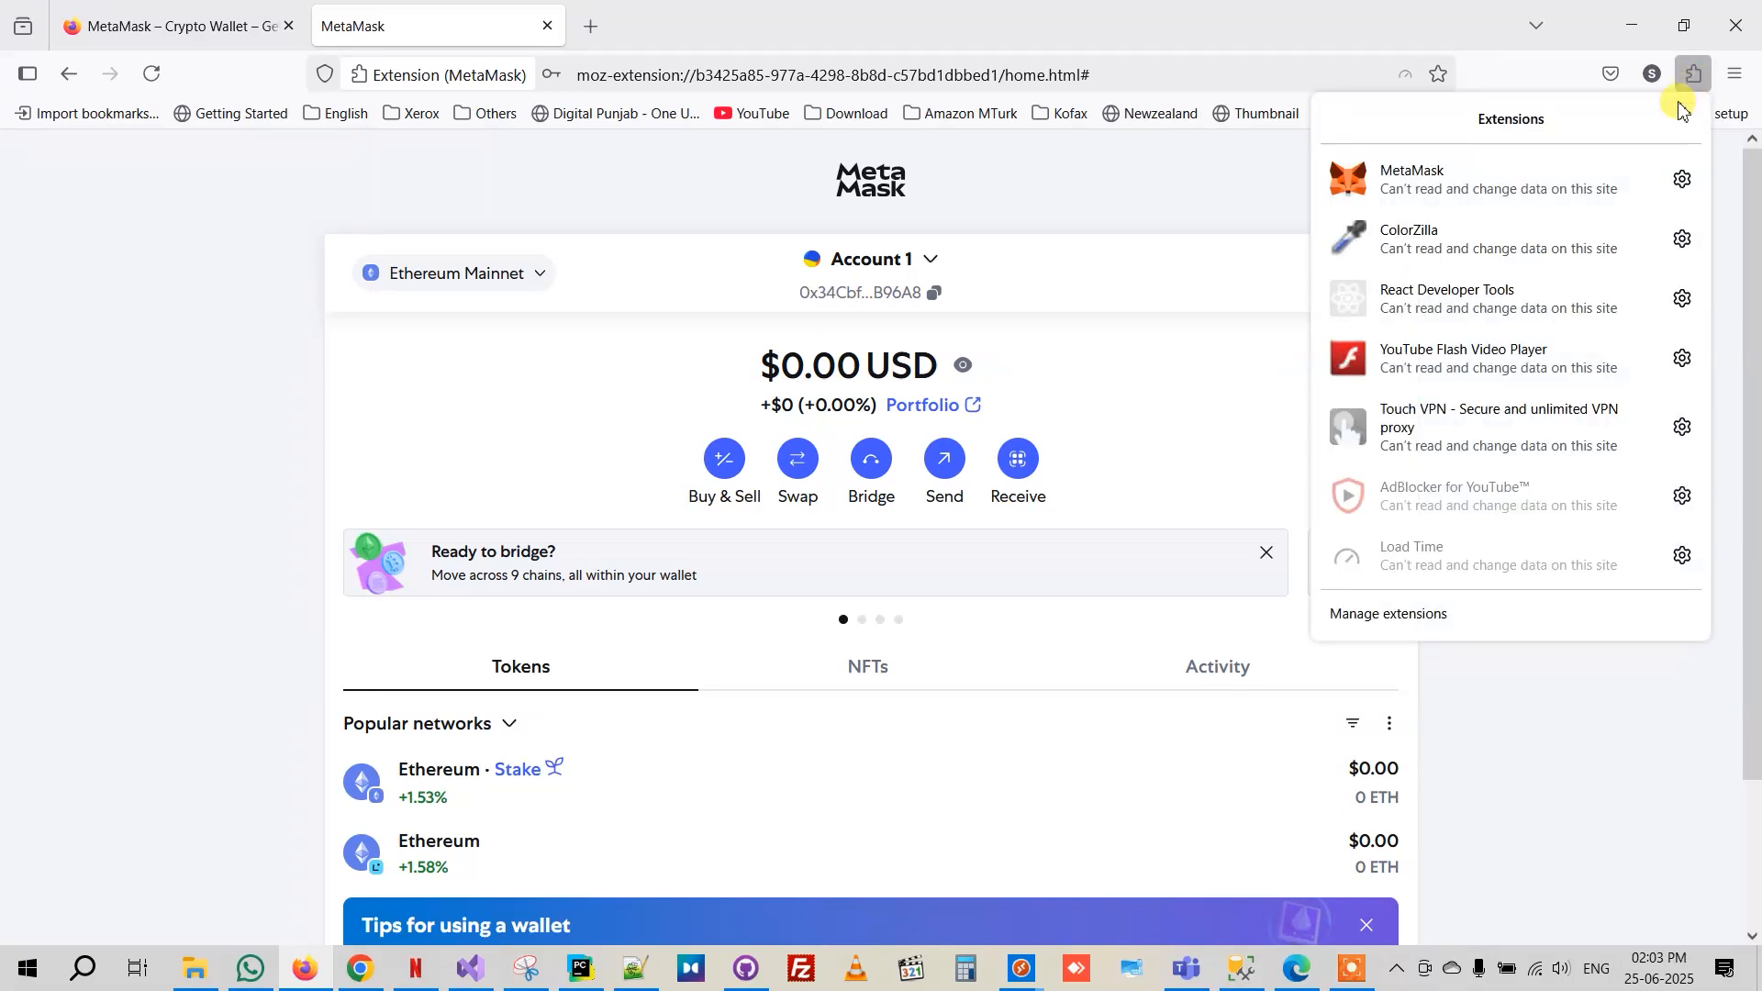
pyautogui.click(1471, 182)
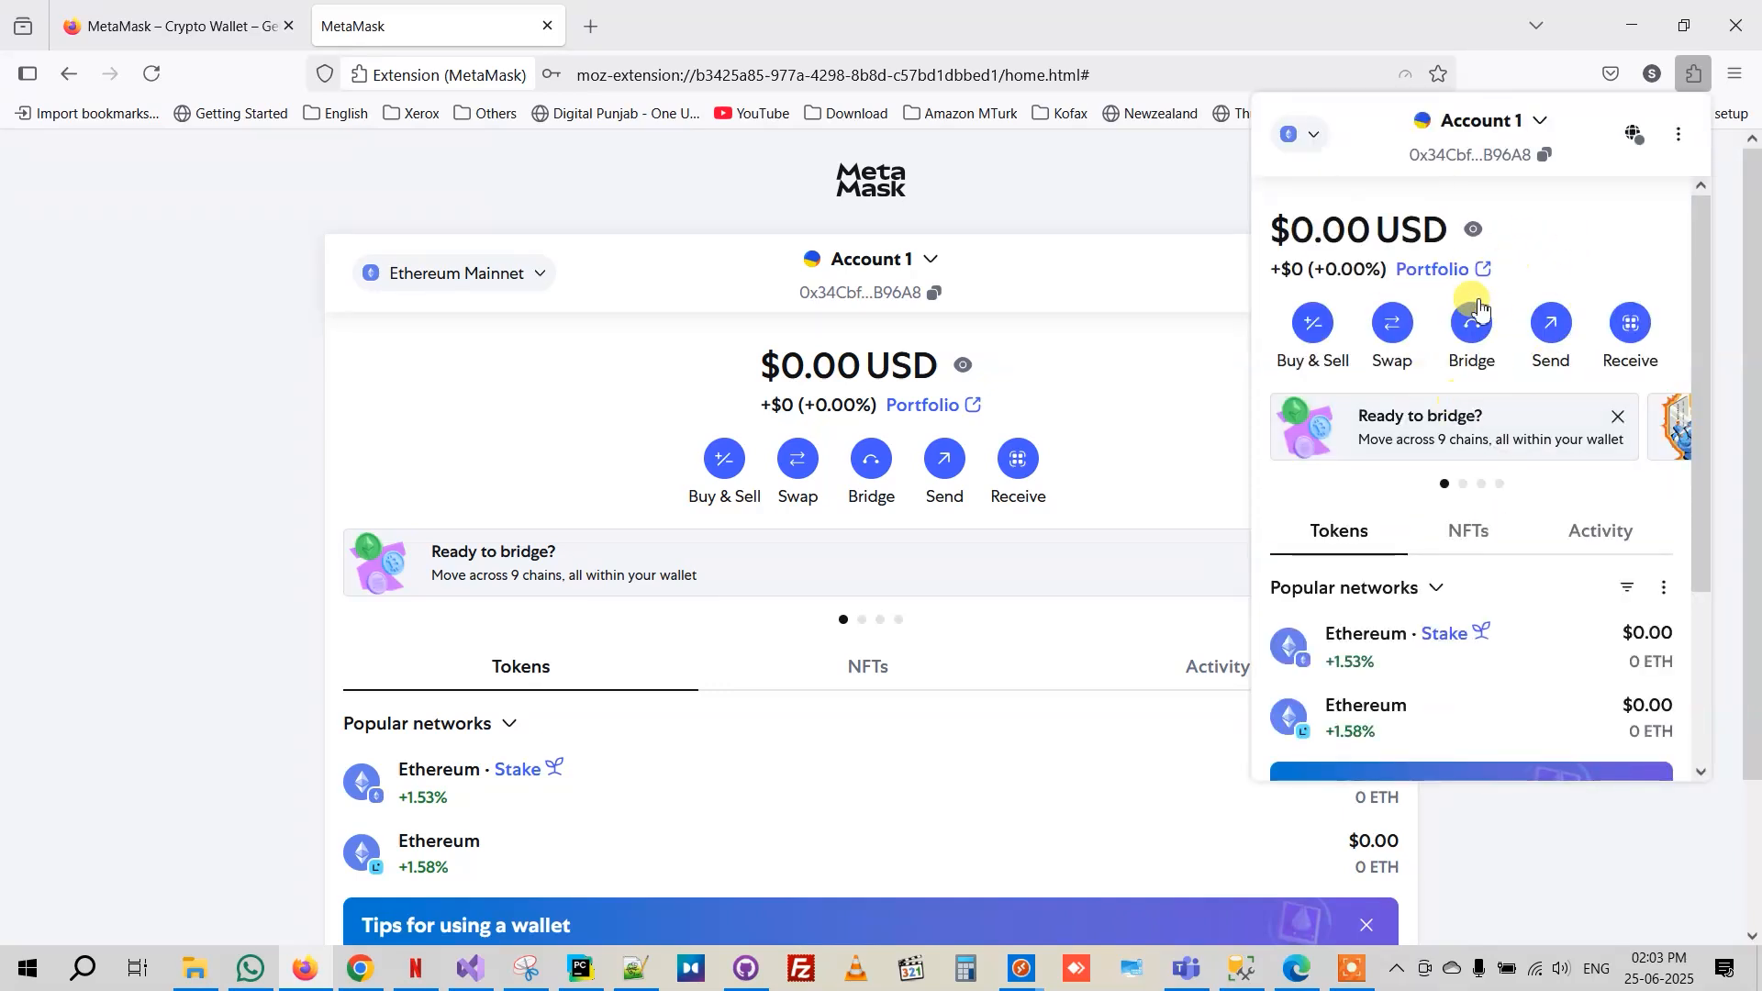
# Close the full-page MetaMask tab and reopen the wallet pop-up from the browser's installed extensions.
pyautogui.click(720, 12)
pyautogui.click(548, 26)
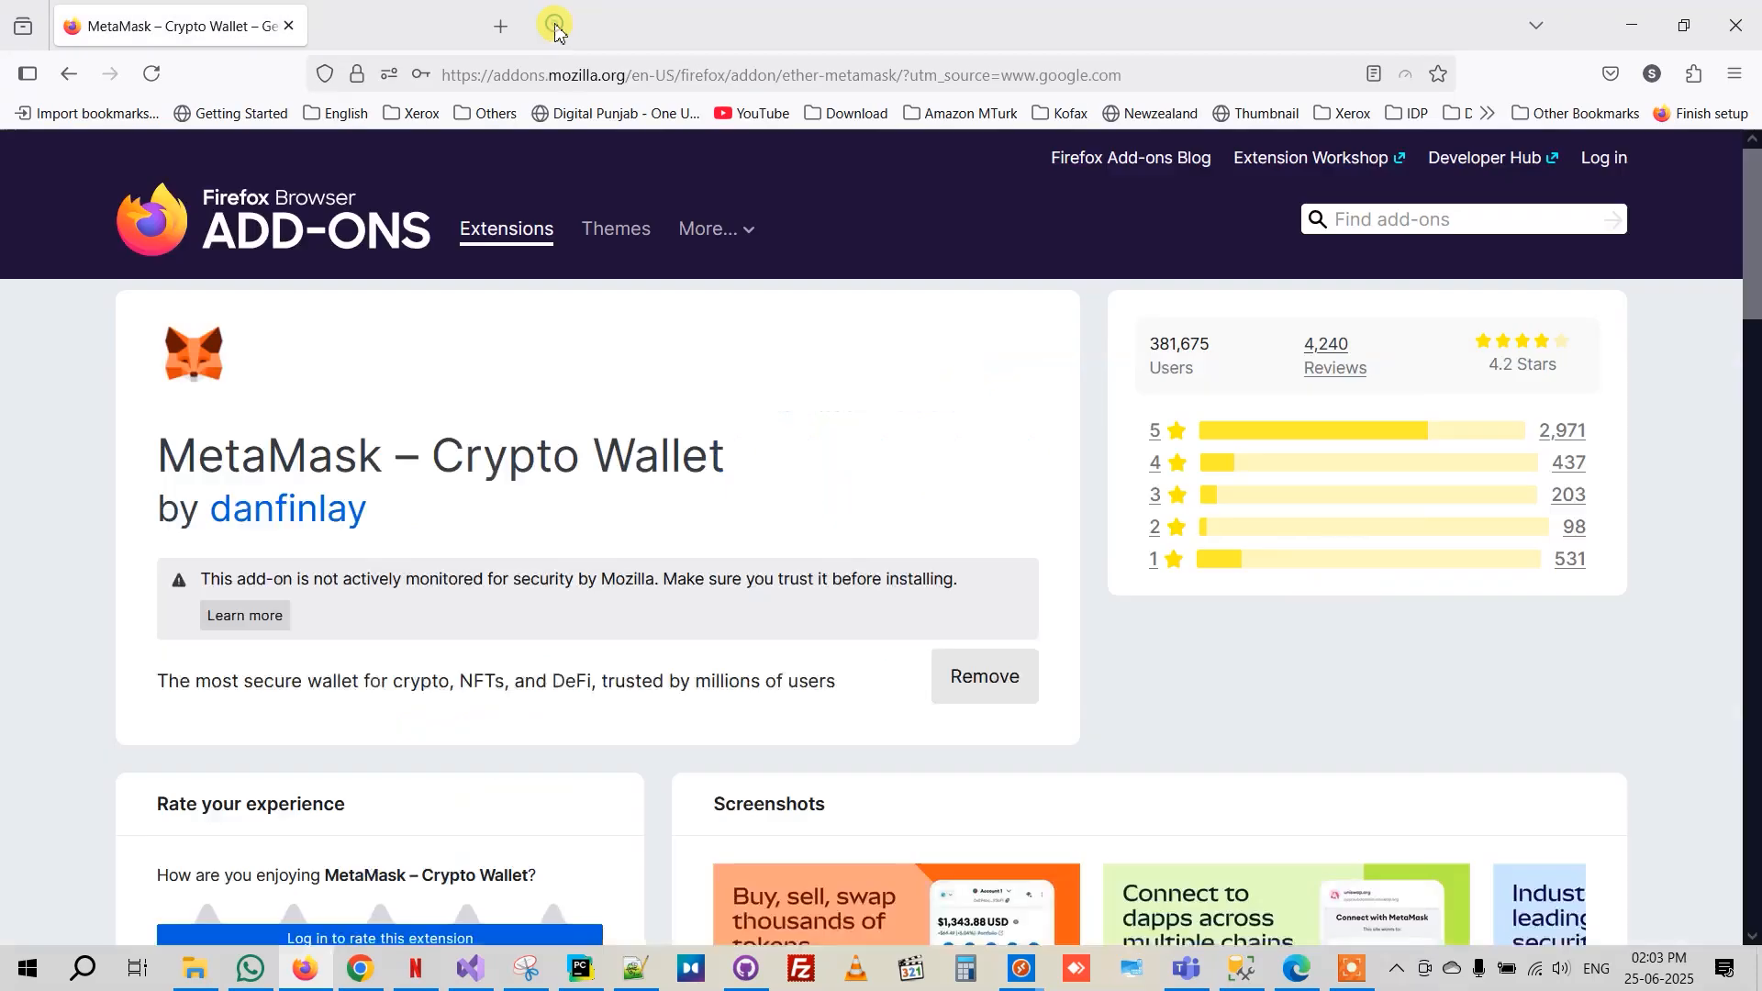
pyautogui.click(1693, 75)
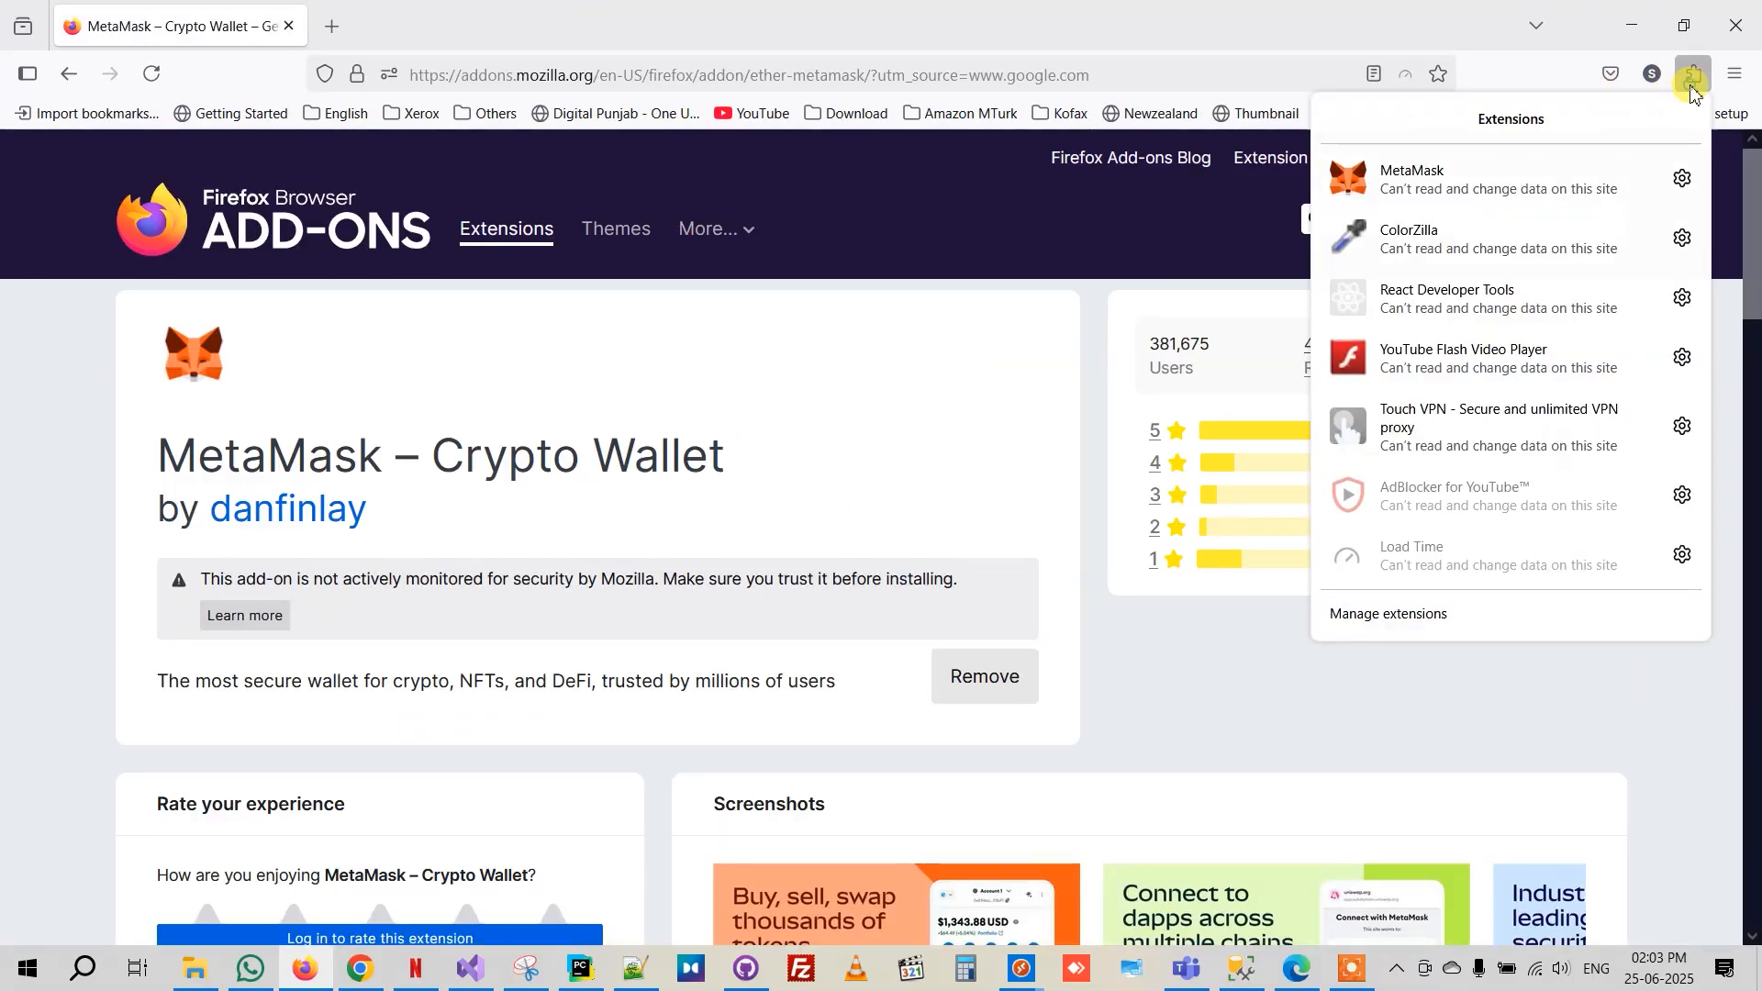
pyautogui.click(1461, 208)
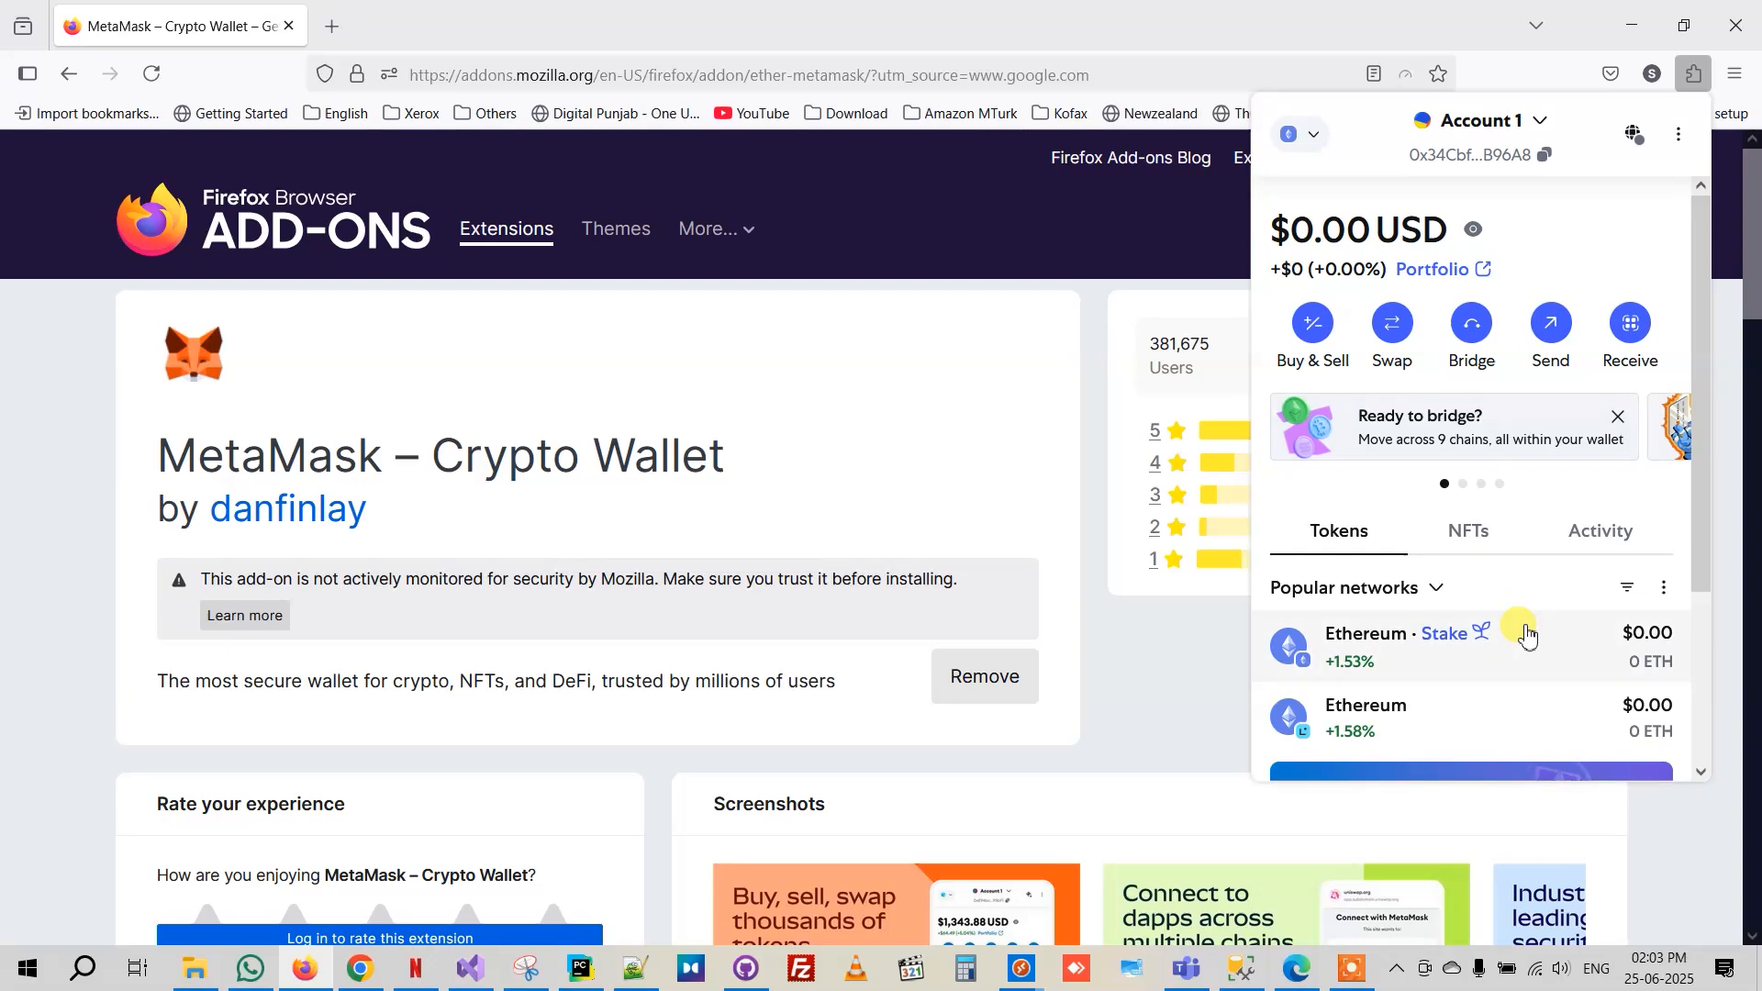
# View the wallet's account list and close it without changing the selected account.
pyautogui.click(1530, 122)
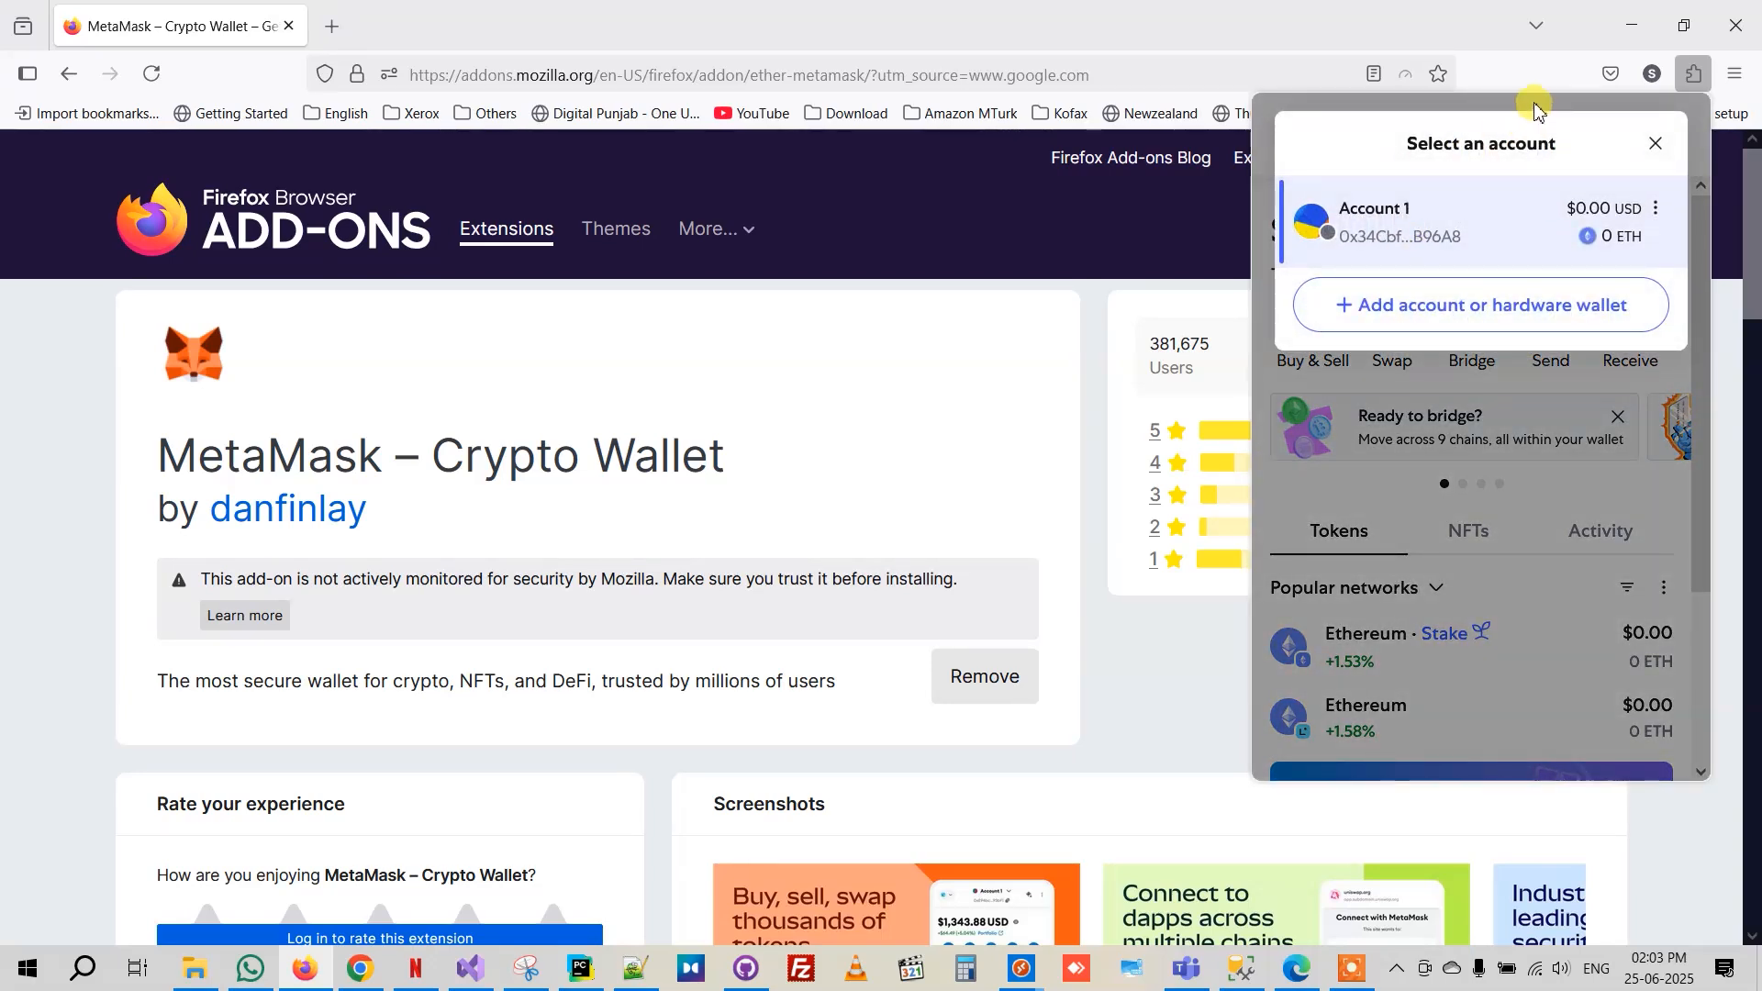
pyautogui.click(1652, 136)
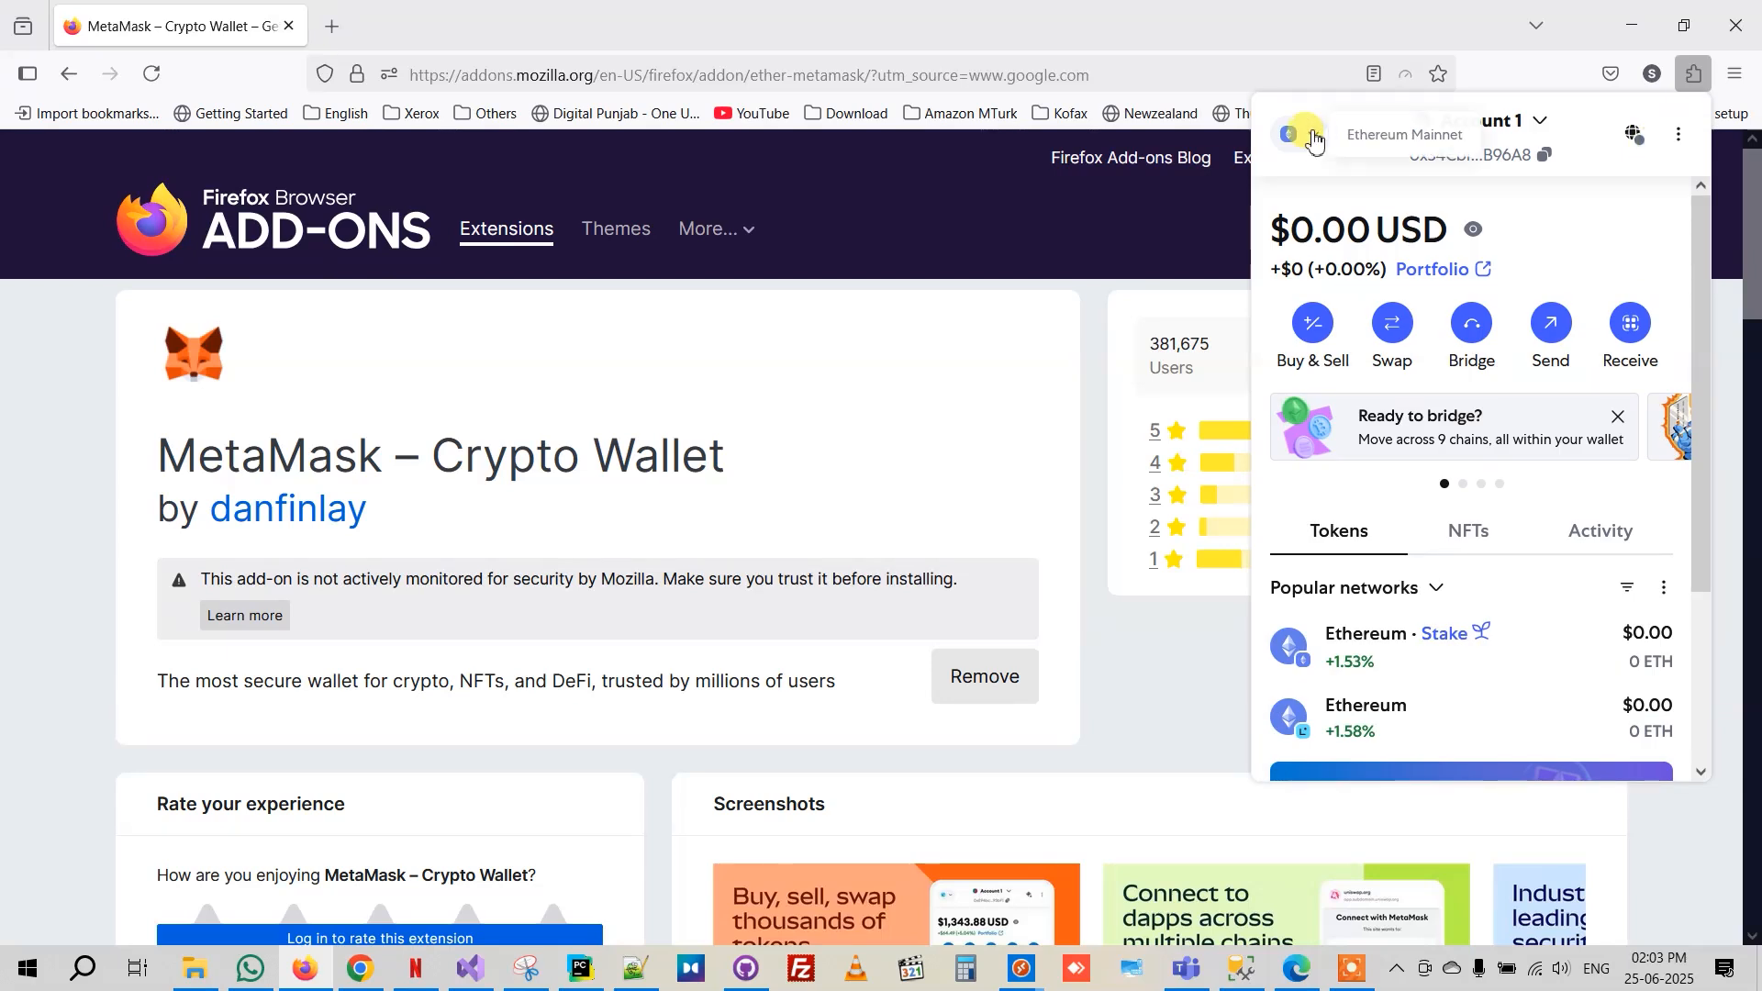
# Add the Binance Smart Chain network to the wallet from the additional networks and approve it.
pyautogui.click(1314, 138)
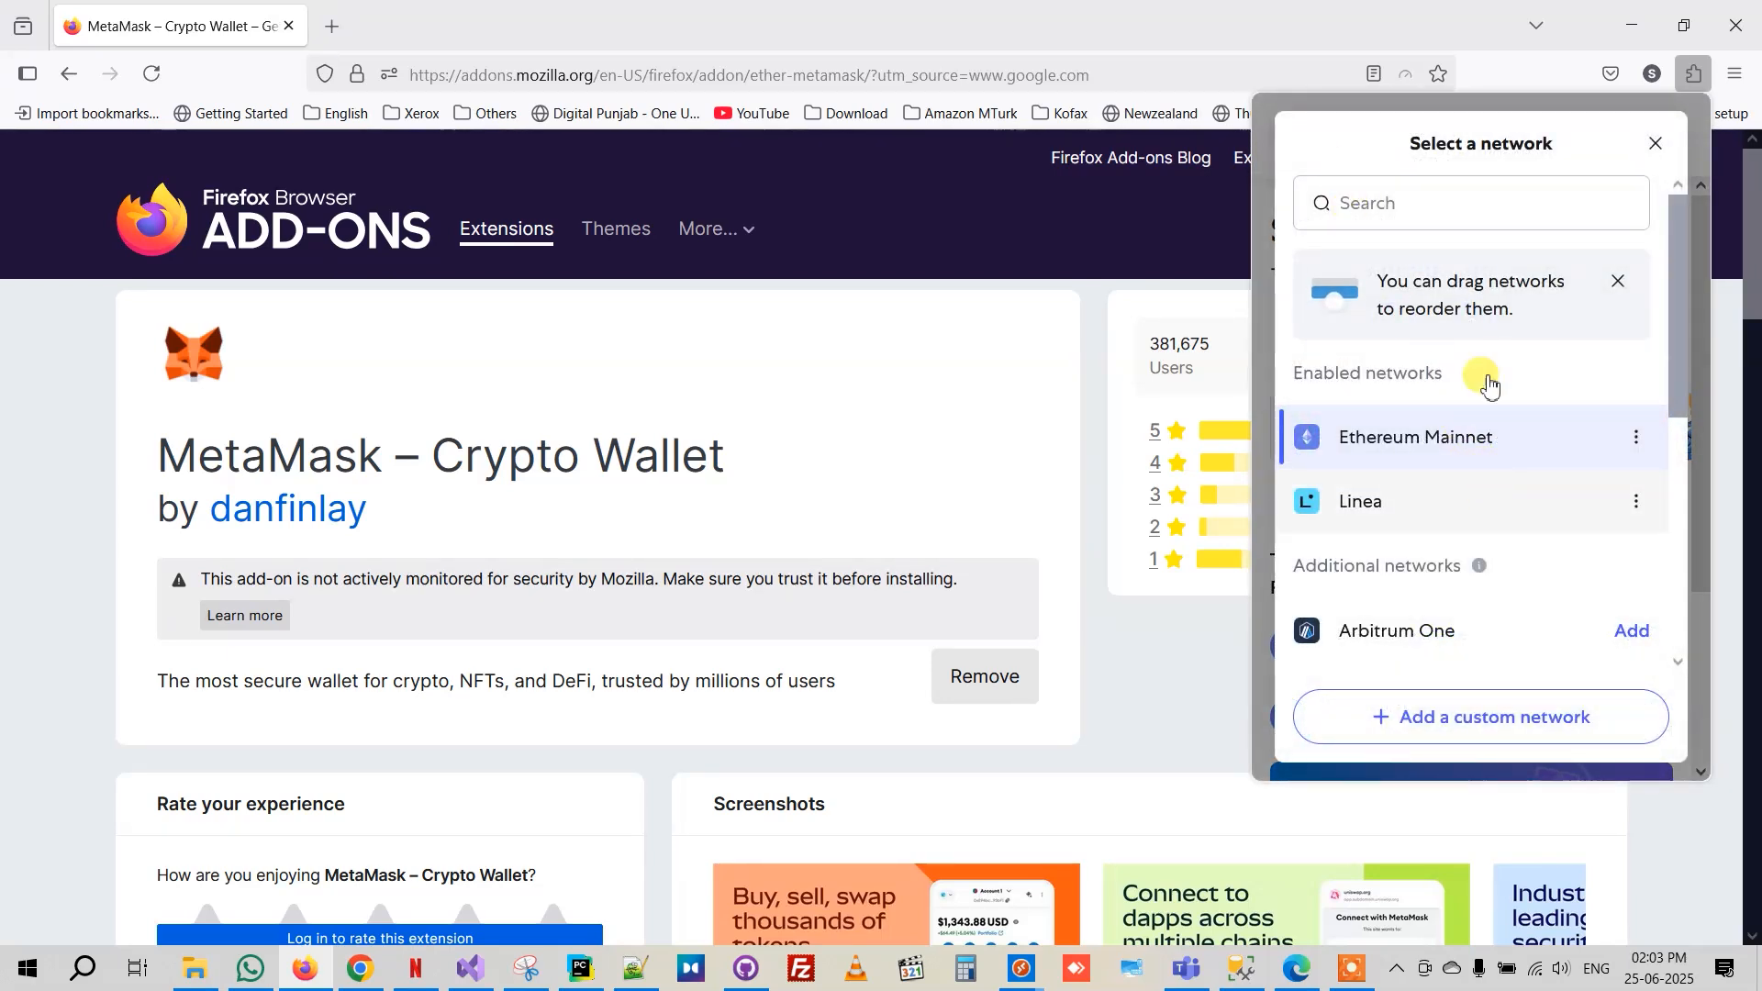
pyautogui.scroll(-5, 1526, 540)
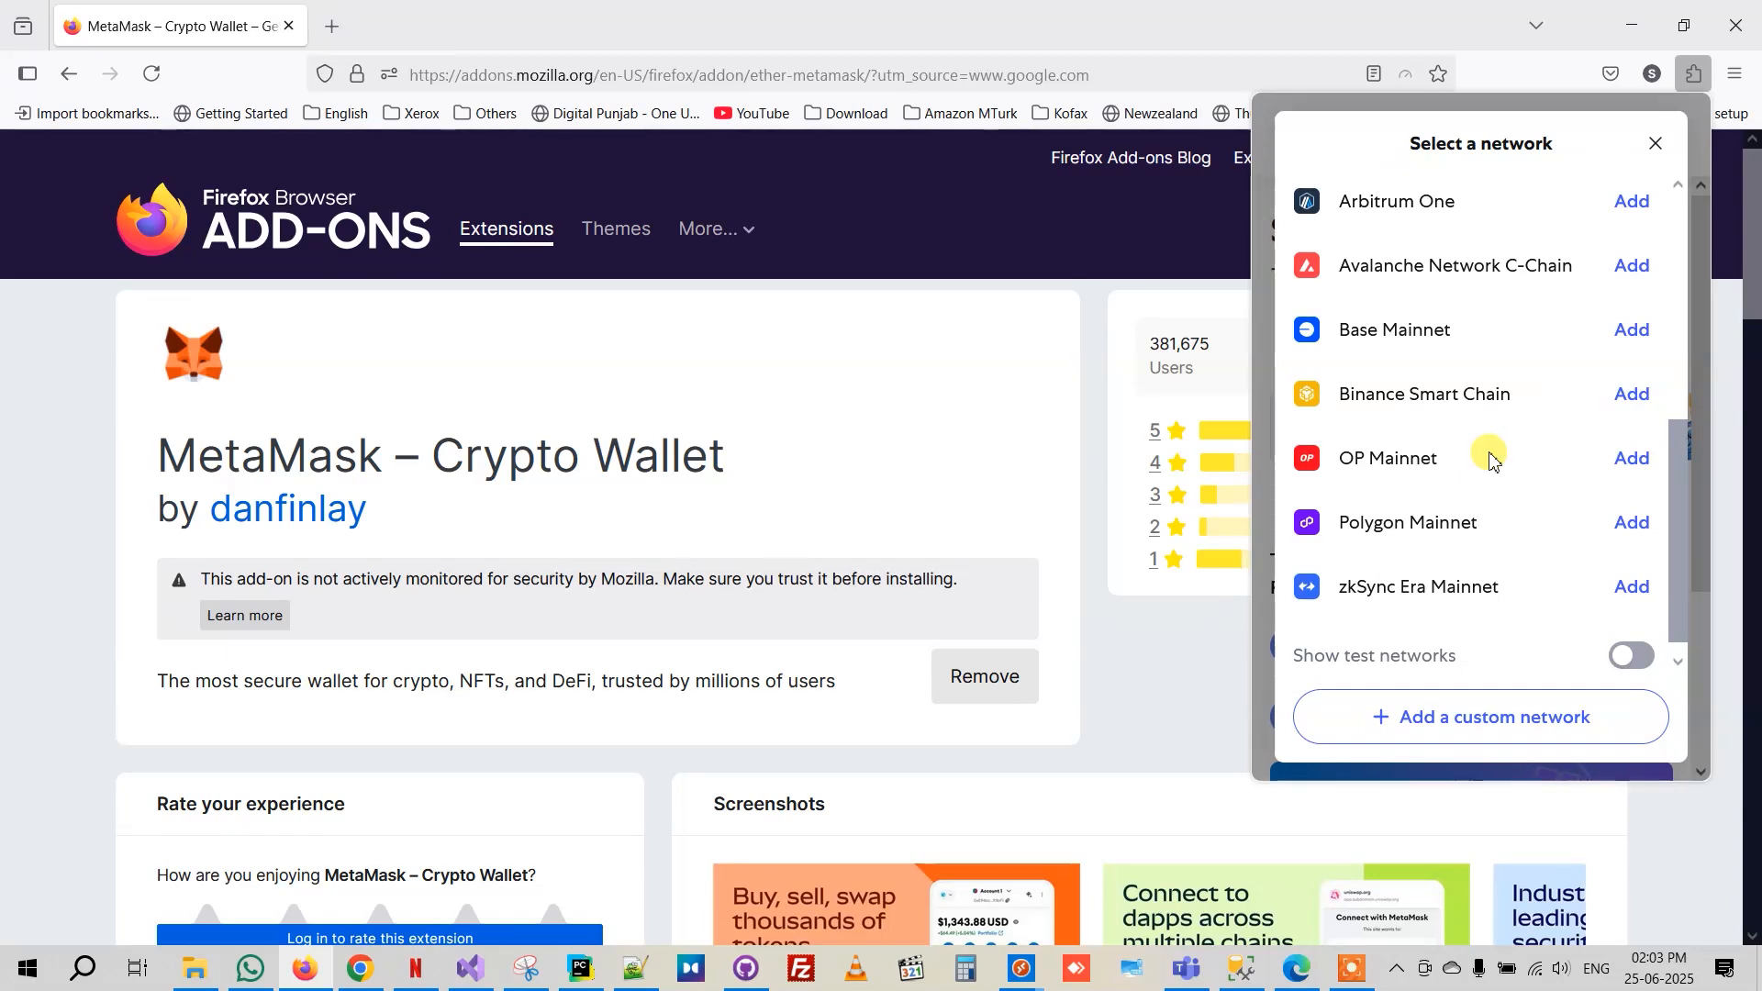
pyautogui.click(1620, 401)
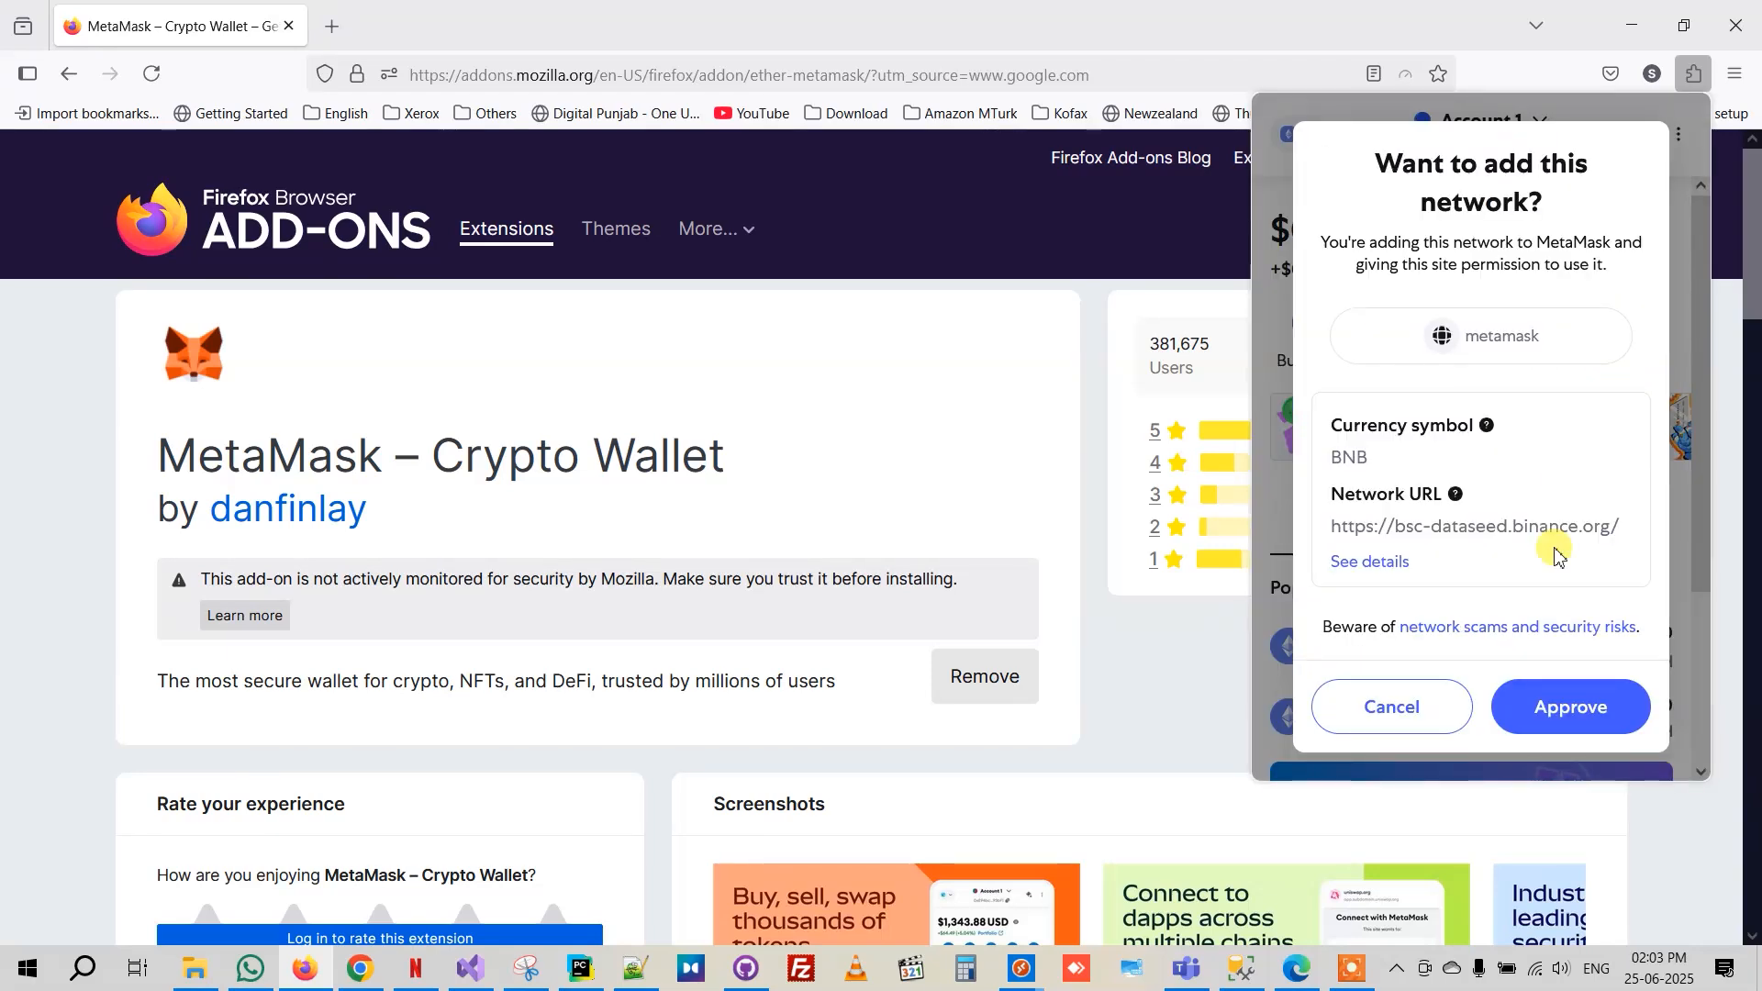
pyautogui.click(1565, 704)
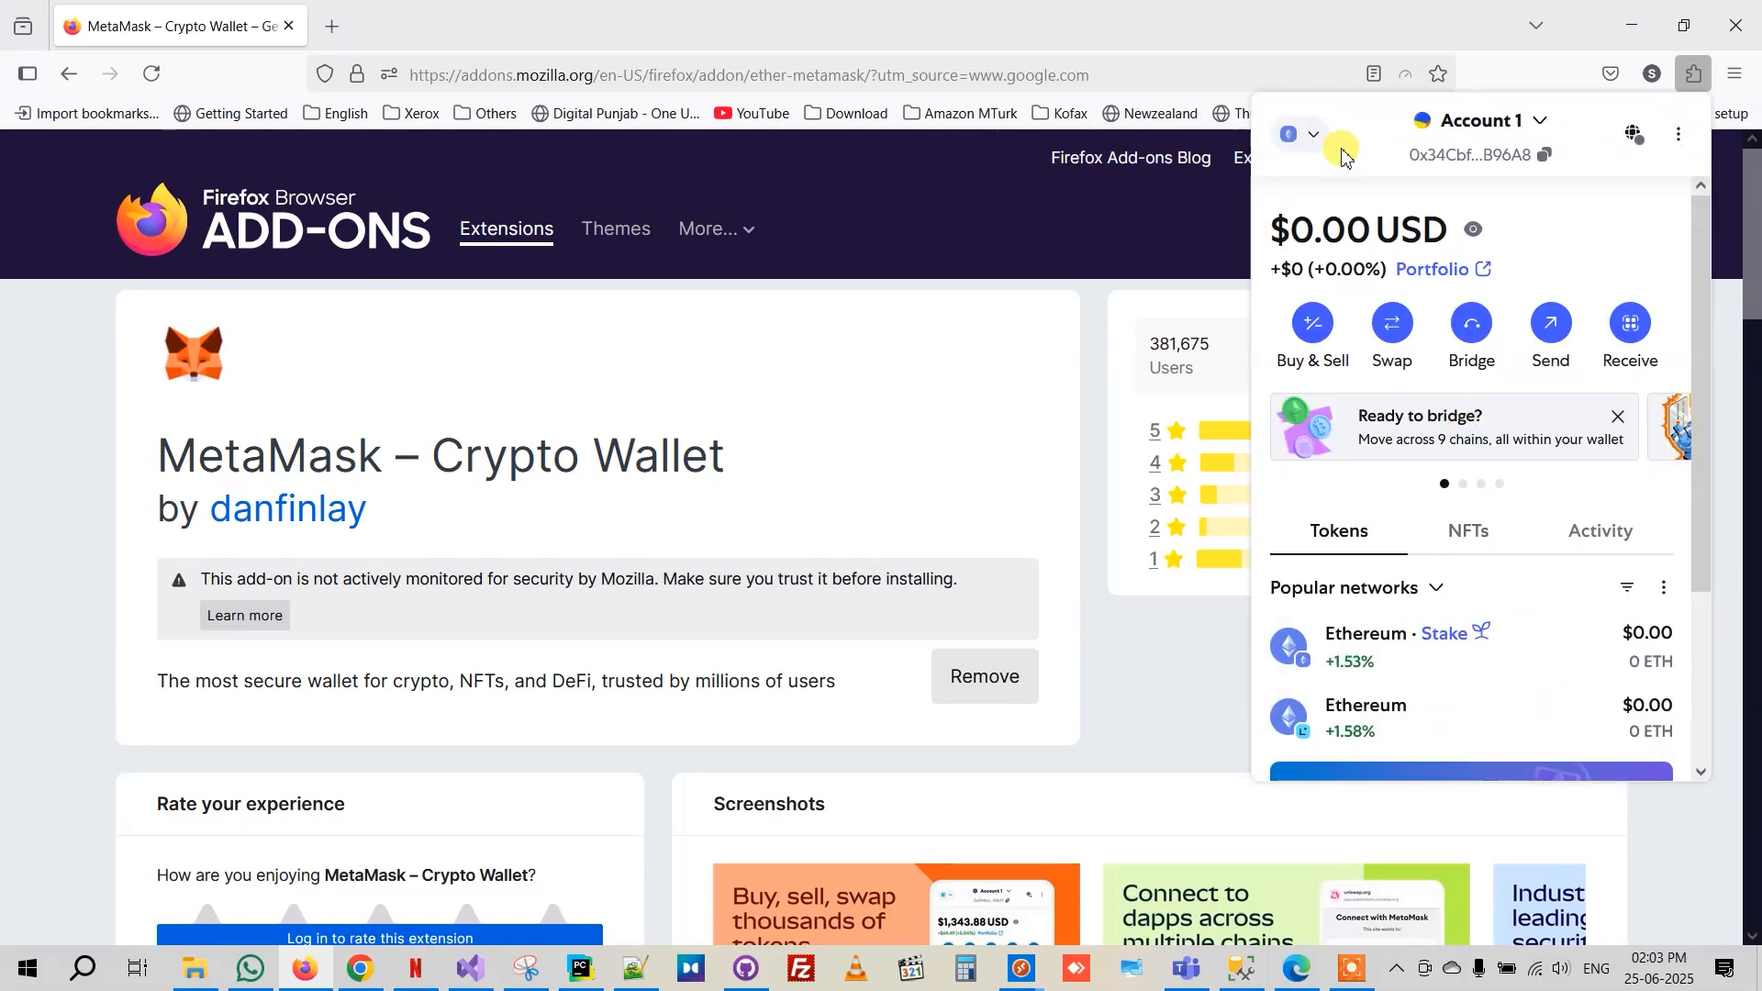
# Check the wallet's enabled networks and which one is selected, then return to the wallet overview.
pyautogui.click(1307, 136)
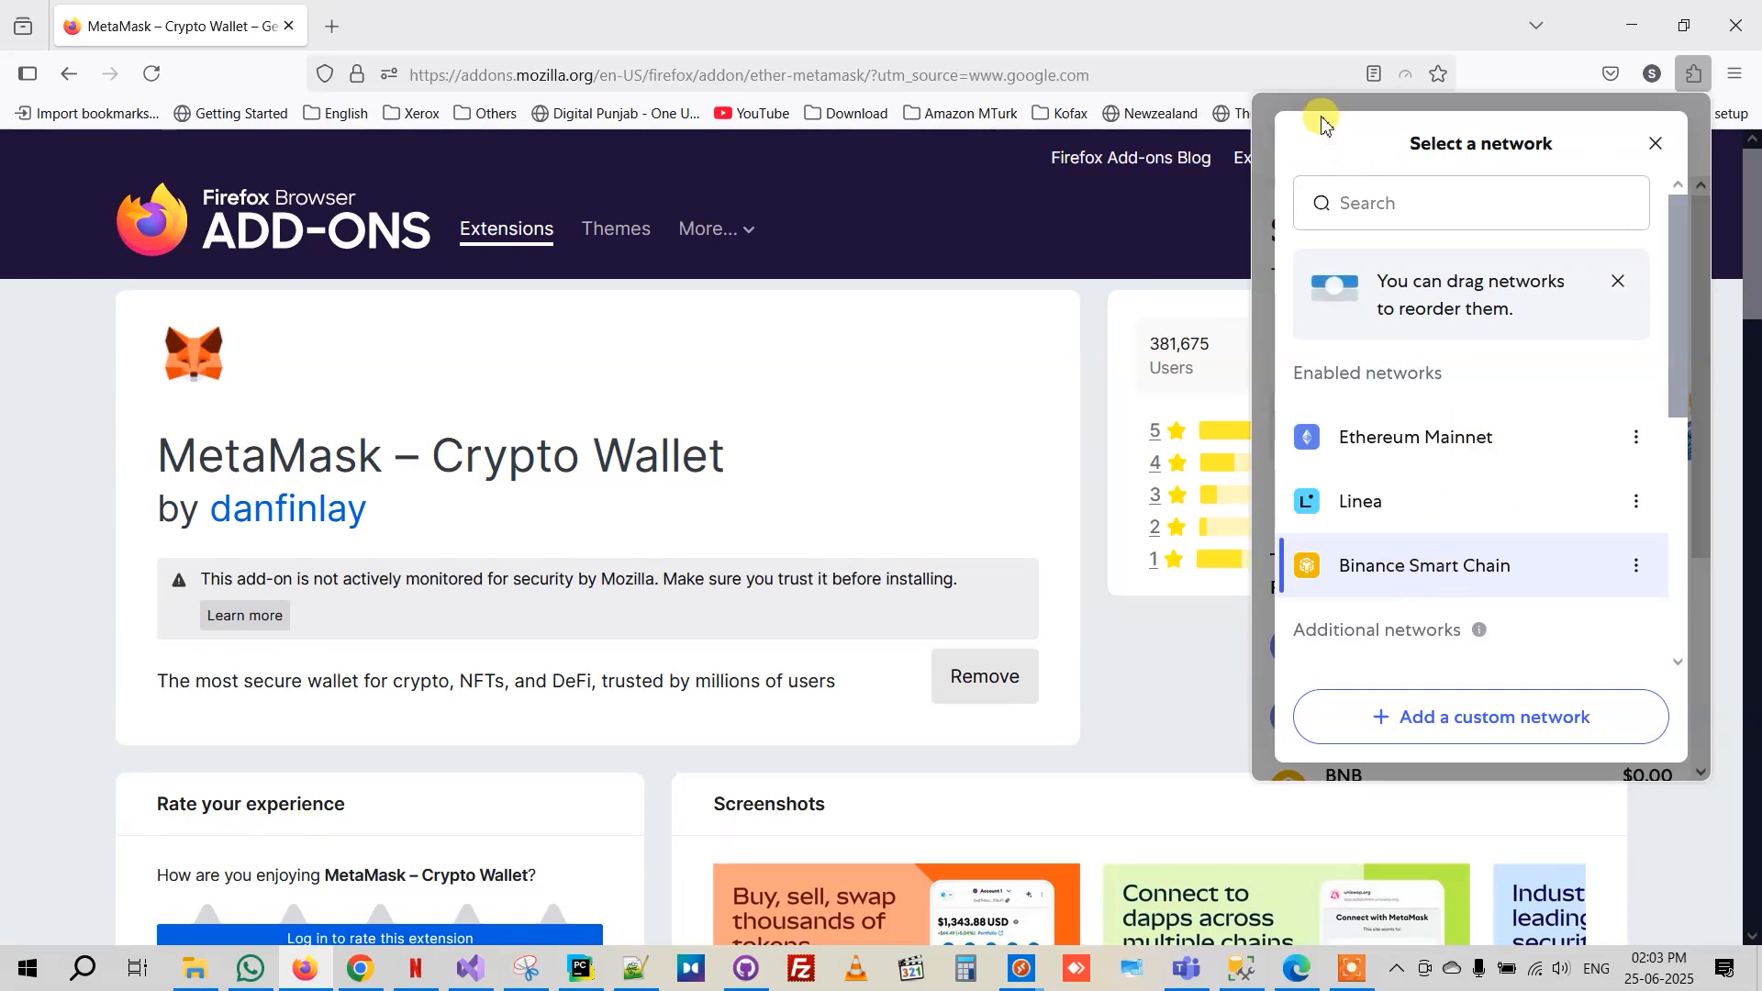
pyautogui.click(1286, 103)
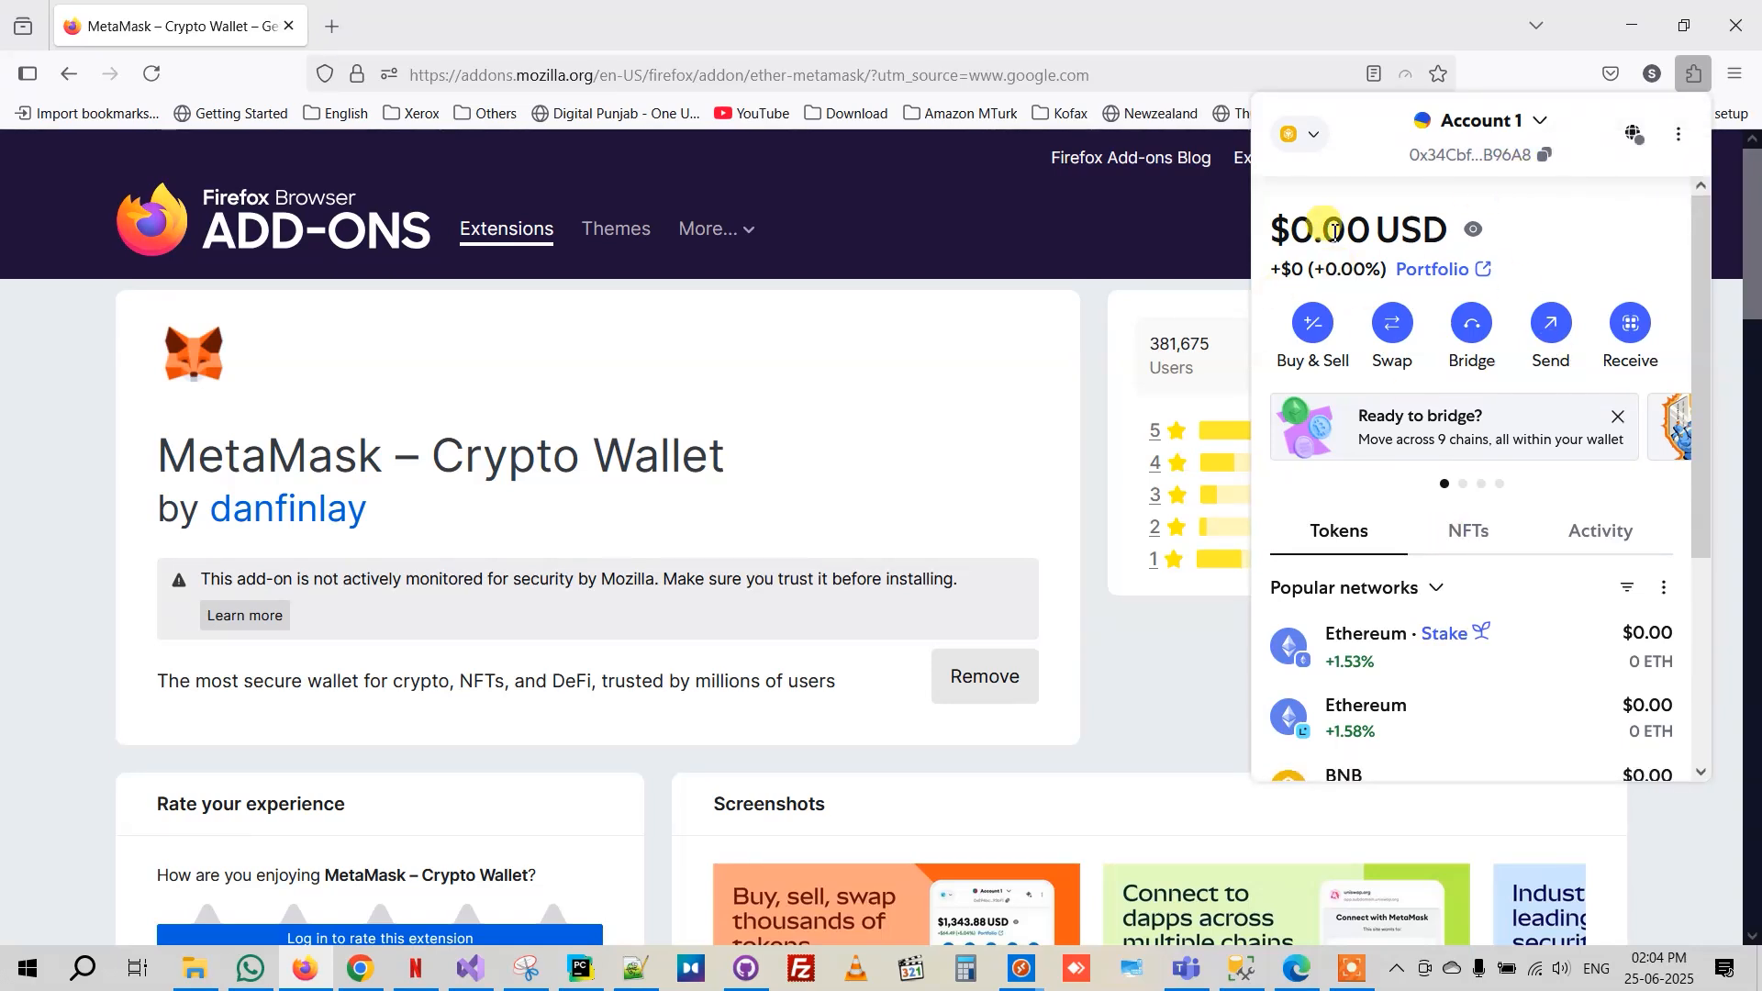
pyautogui.click(1301, 137)
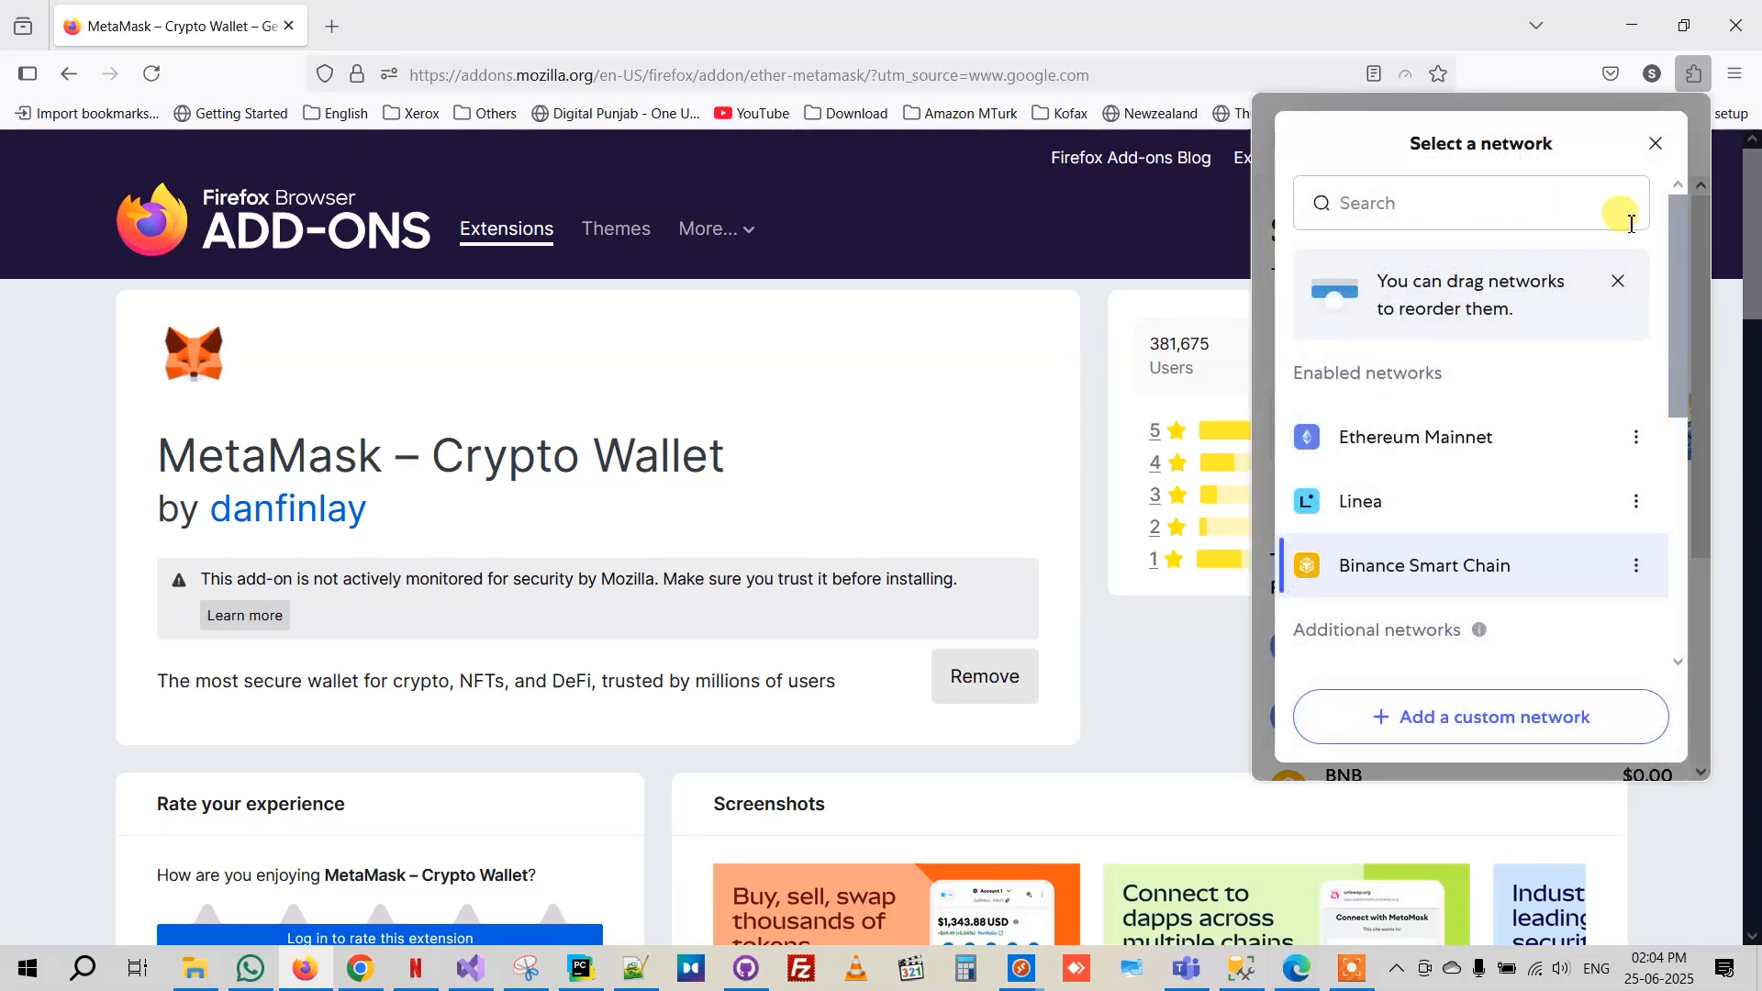
pyautogui.click(1651, 144)
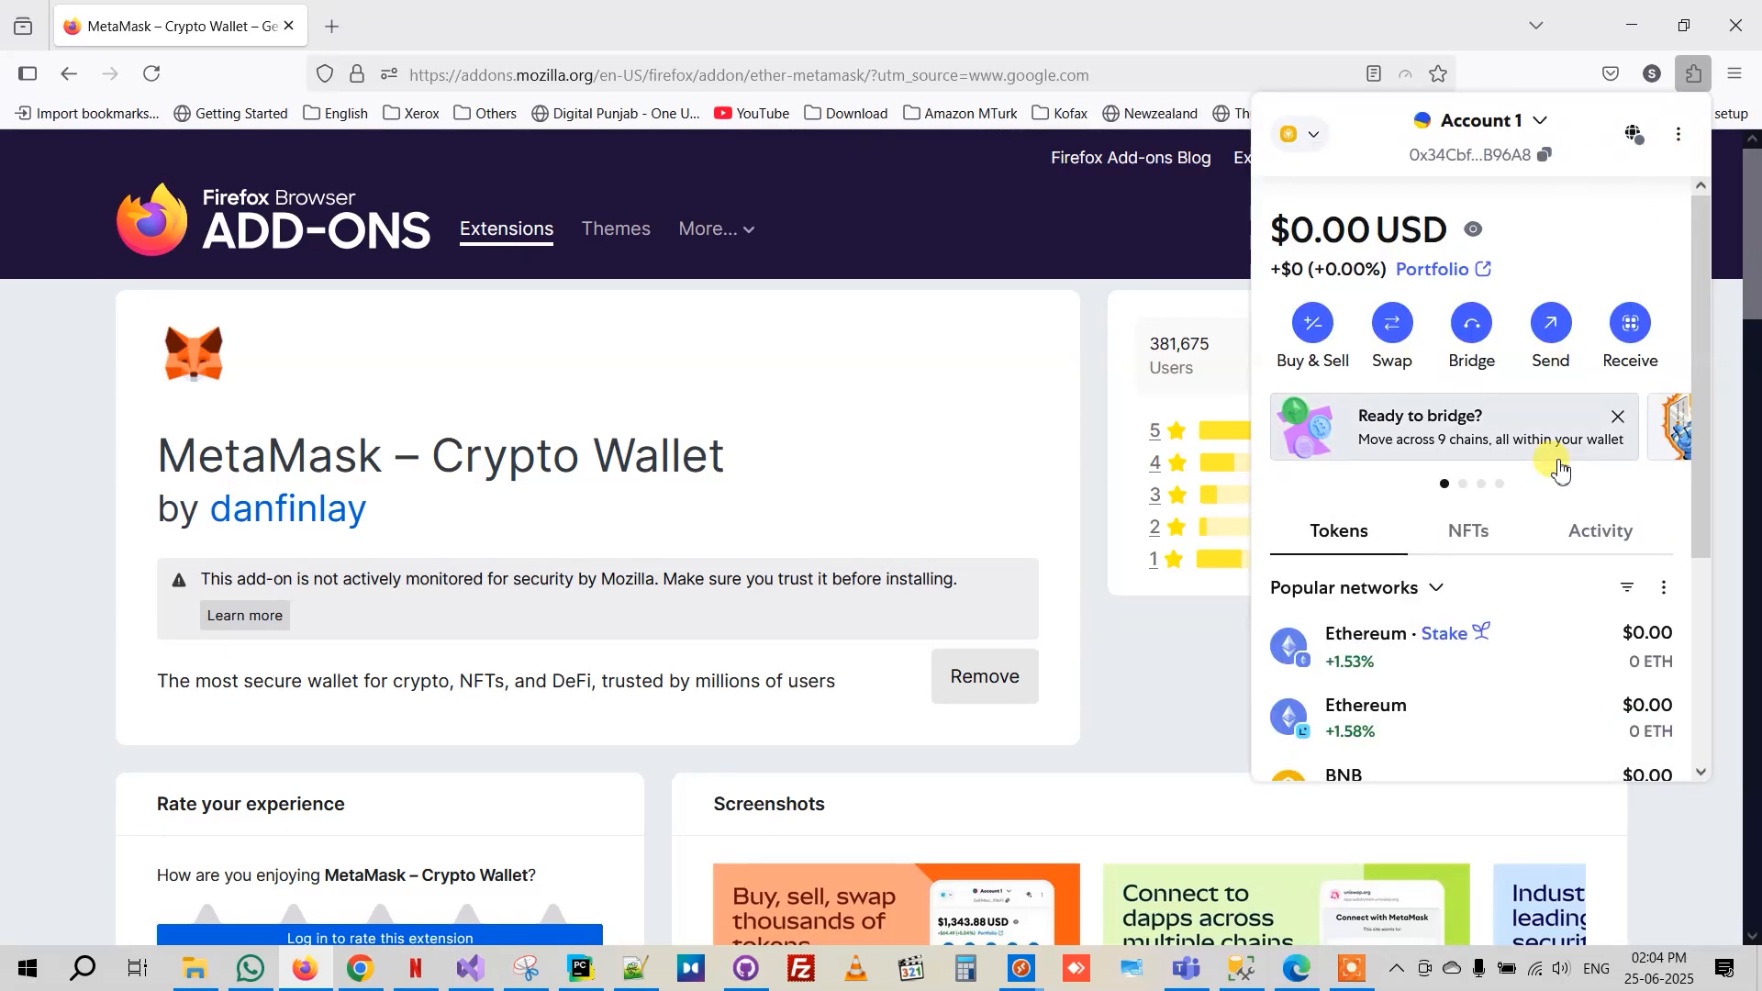